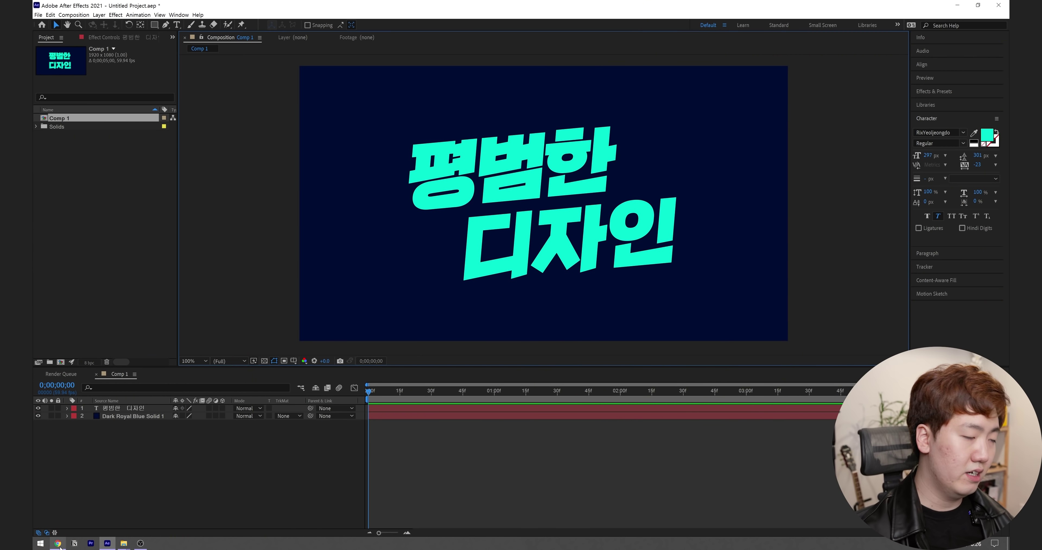
Switch to the browser, open Unsplash in a new tab and search its photos for "wall"
key("ctrl+t")
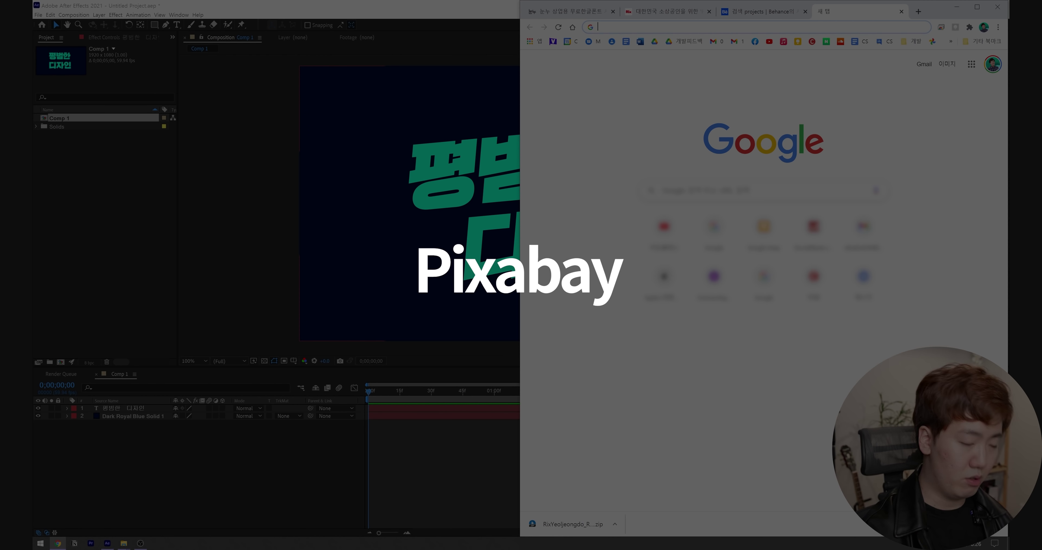
type("unsplash")
key("Return")
left_click(749, 232)
type("wall")
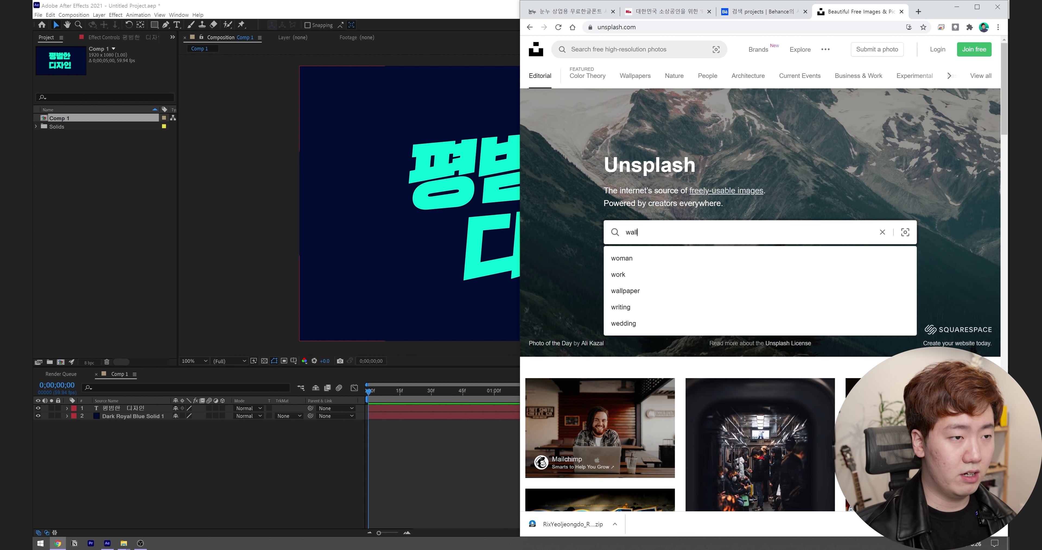
key("Return")
Find the stained grey concrete wall photo in the results and download it in Medium size (1920x2560)
scroll(931, 316, "down", 10)
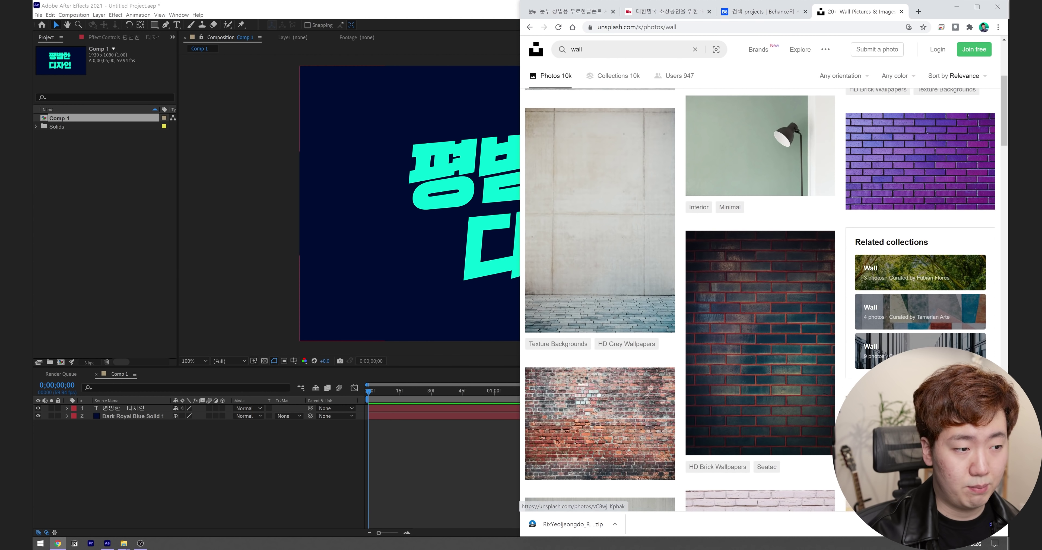
scroll(598, 283, "down", 5)
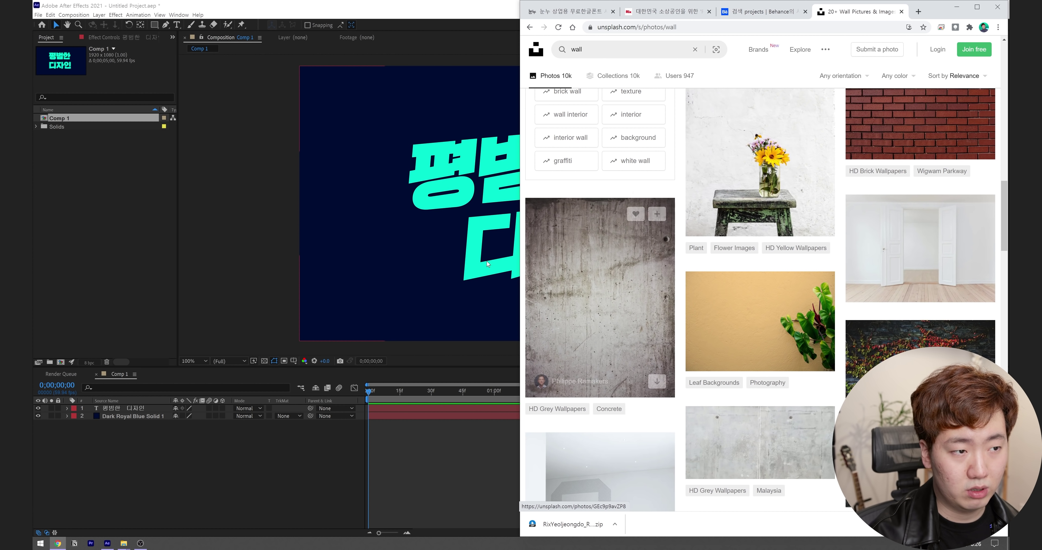
left_click(659, 283)
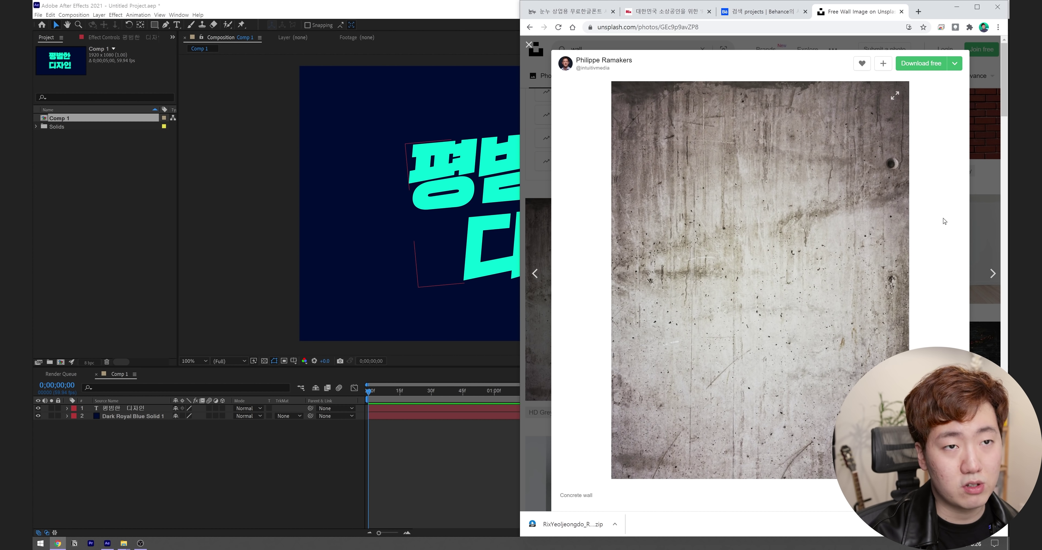
left_click(955, 64)
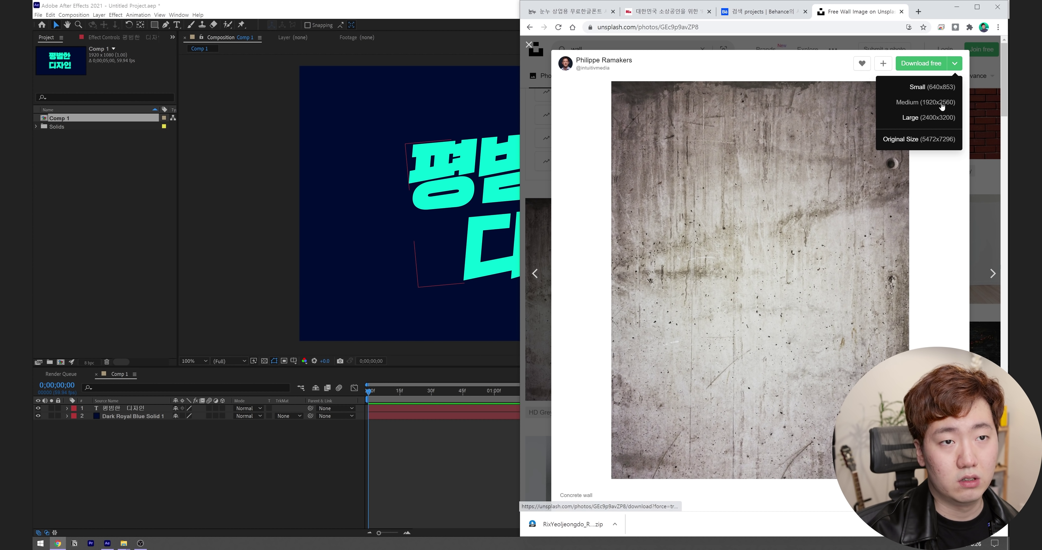
Import the downloaded wall image into the After Effects project and place it in Comp 1 above the text layer
left_click_drag(575, 524, 593, 420)
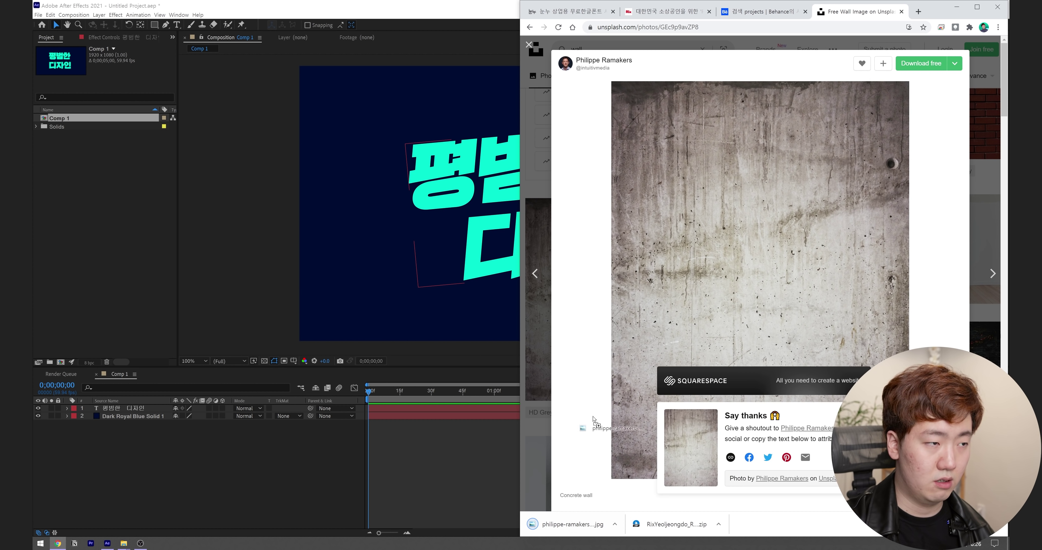
left_click_drag(324, 241, 113, 216)
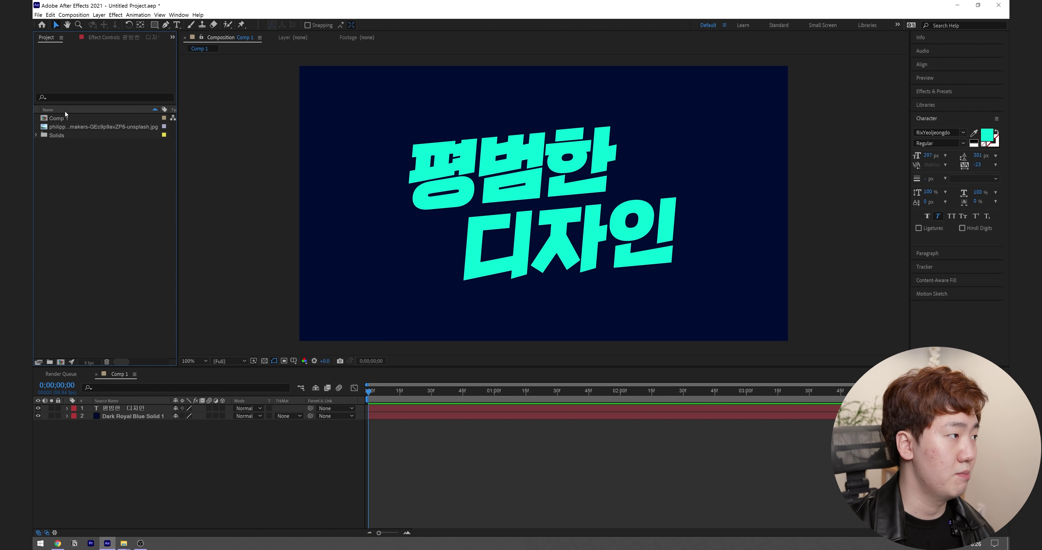
left_click_drag(85, 127, 563, 200)
Duplicate the 평범한 디자인 text layer and move the copy above the wall image layer
left_click(100, 413)
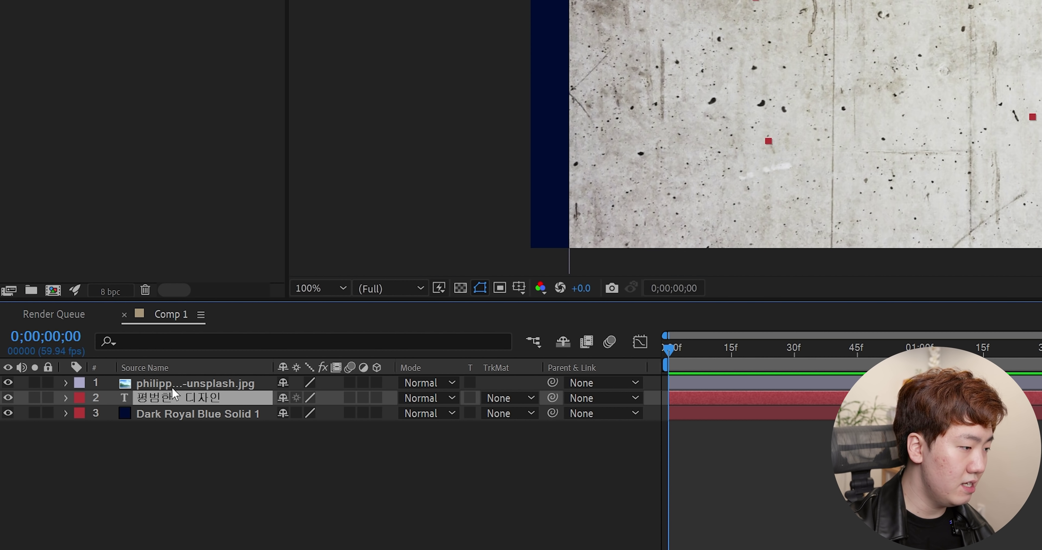
left_click(172, 385)
left_click(164, 397)
left_click(173, 387)
left_click(184, 397)
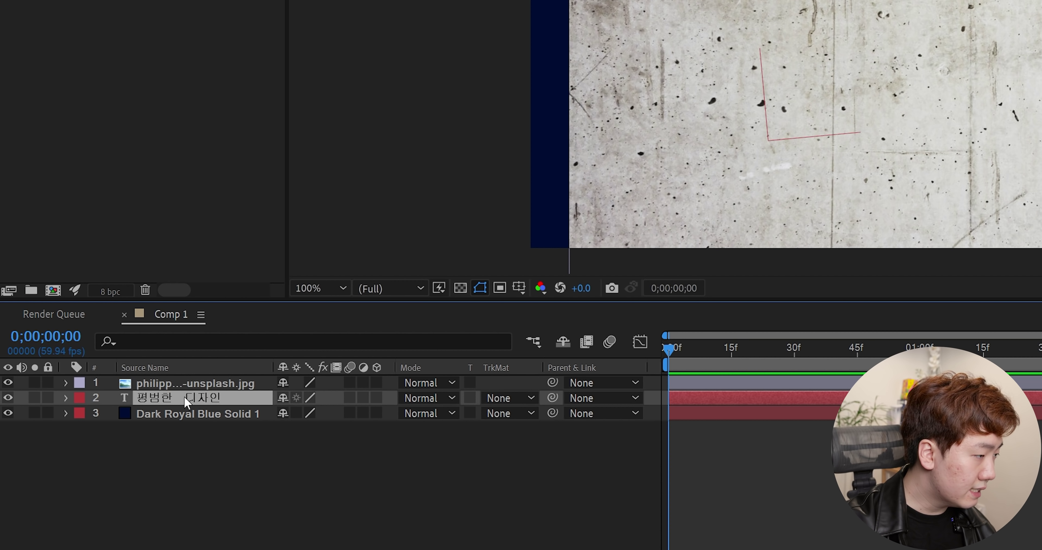
key("ctrl+d")
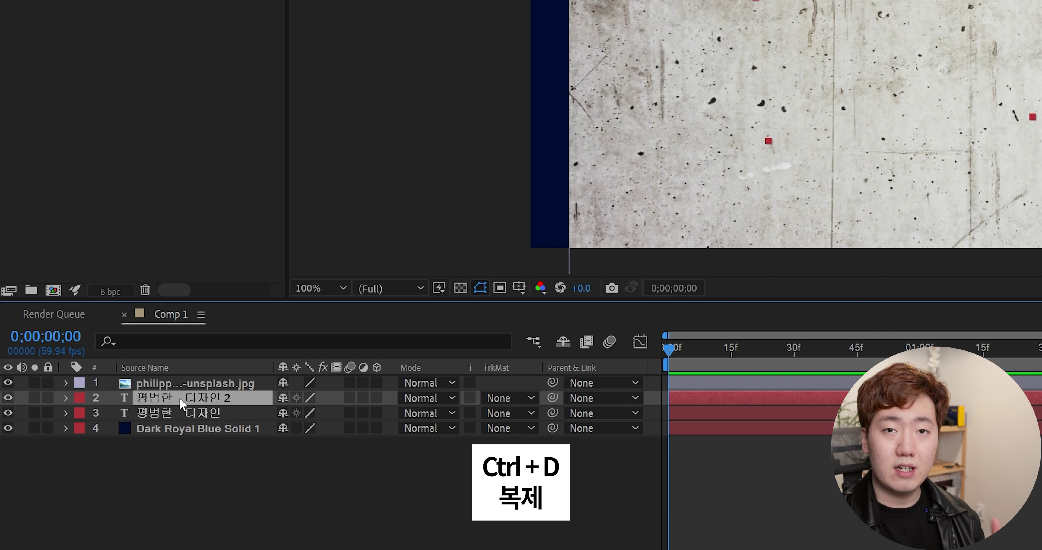
left_click_drag(149, 400, 178, 378)
left_click(168, 397)
left_click(178, 384)
left_click(174, 409)
left_click(182, 382)
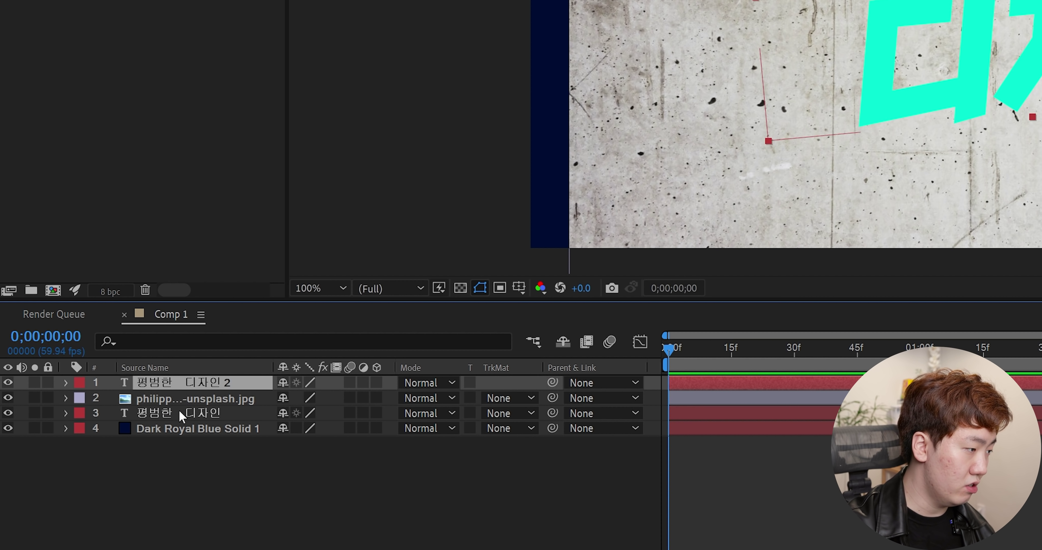
left_click(186, 412)
left_click(196, 381)
left_click(194, 414)
left_click(209, 384)
left_click(208, 409)
left_click(210, 380)
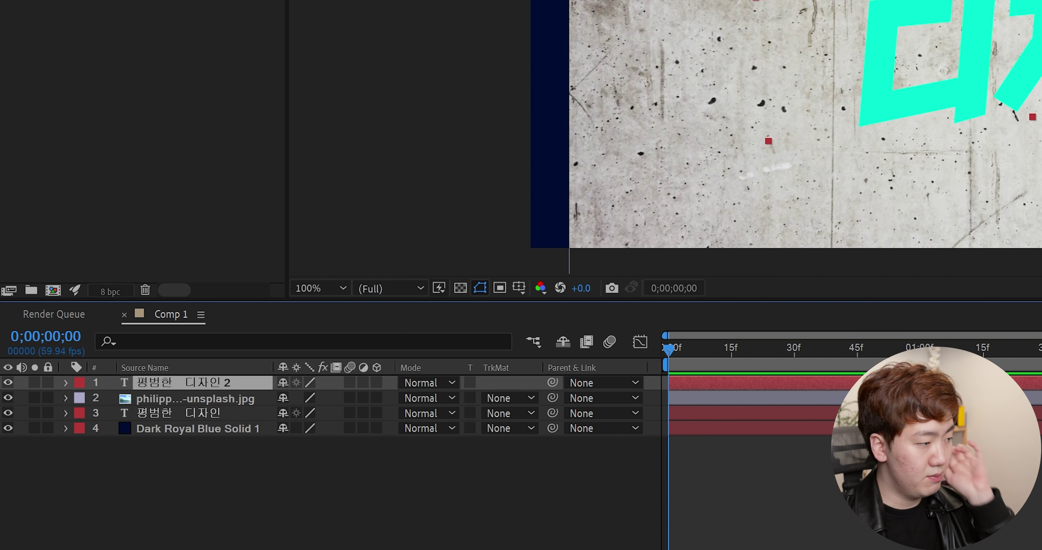
Set the wall image layer's track matte to Alpha Matte using the duplicated text layer 평범한 디자인 2
left_click(195, 396)
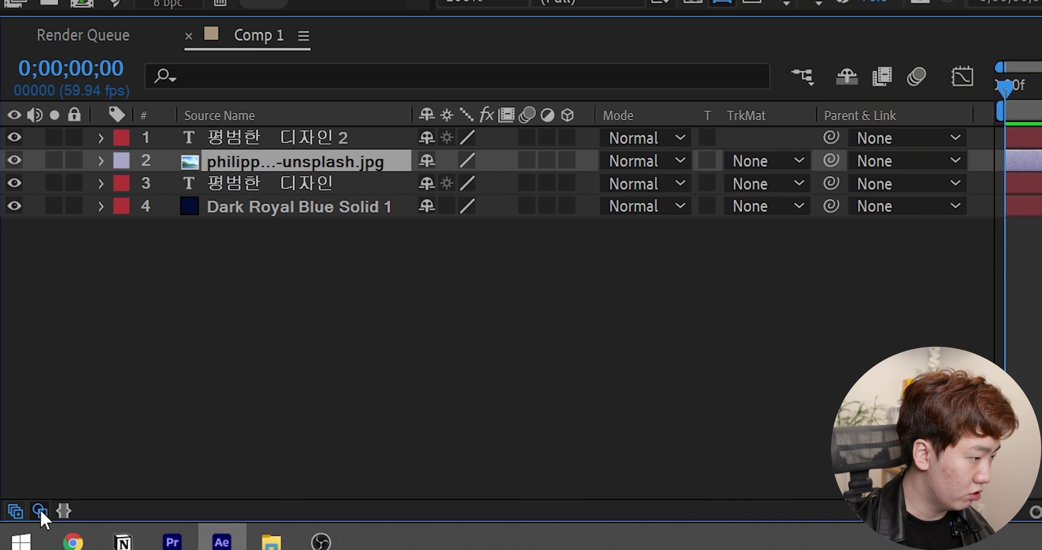
left_click(25, 525)
left_click(25, 525)
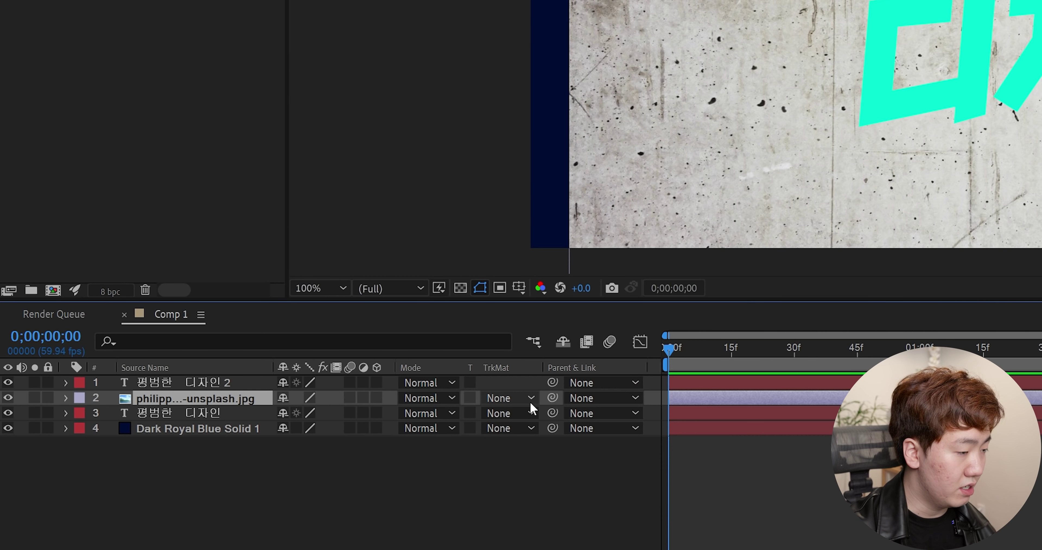
left_click(528, 398)
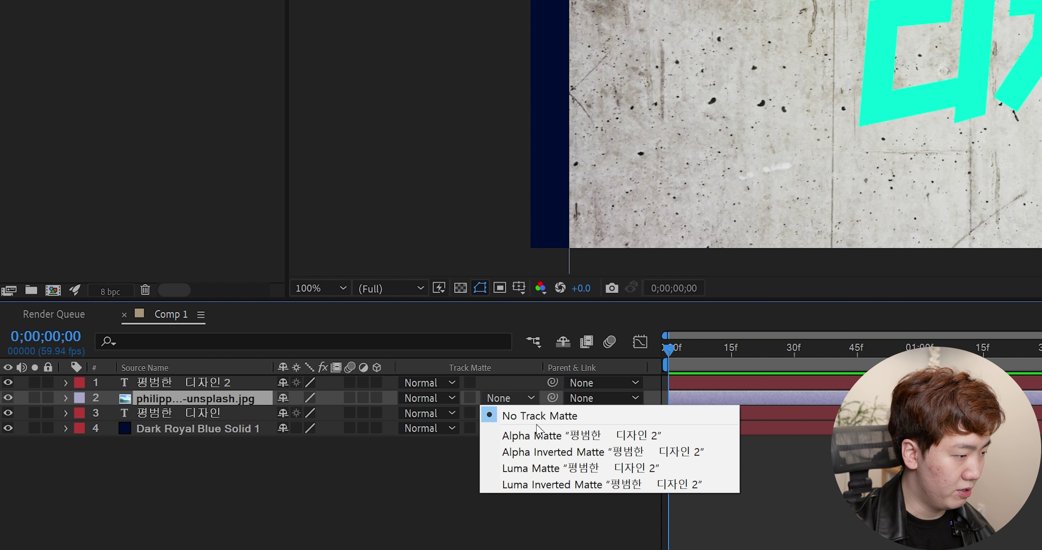
left_click(647, 436)
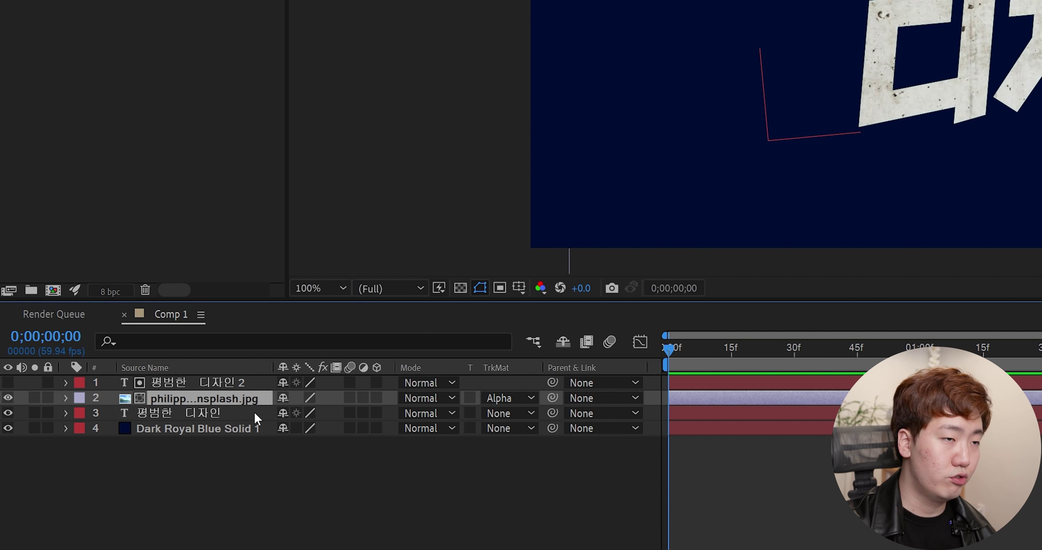
Set the wall image layer's blending mode to Multiply
left_click(429, 398)
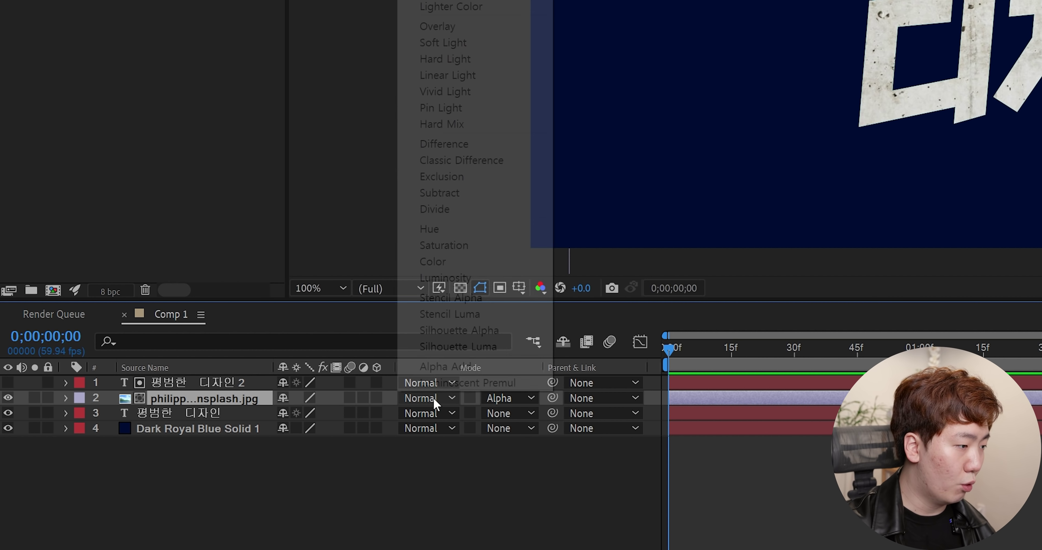
left_click(465, 452)
left_click(431, 398)
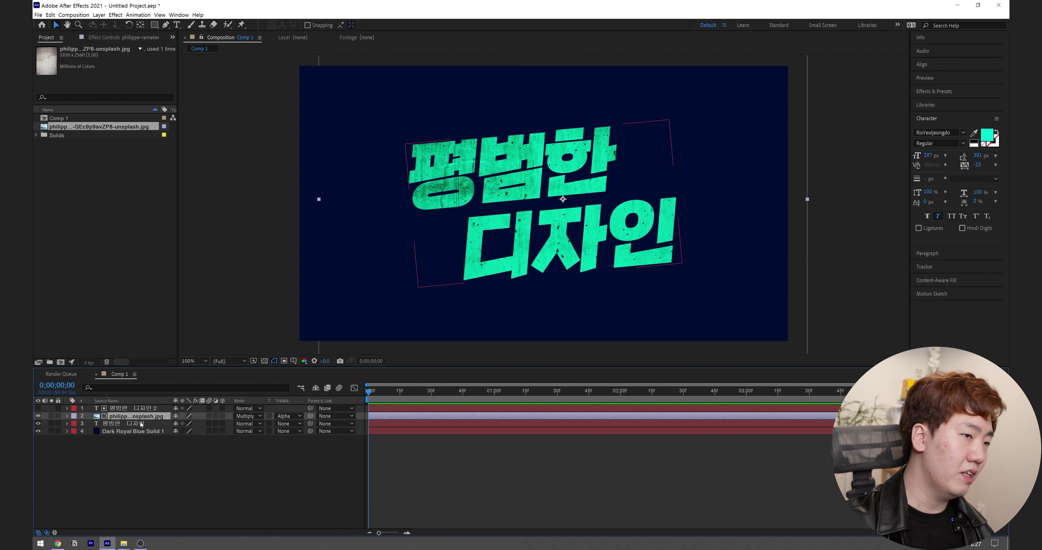
Apply the Gradient Ramp effect to the original 평범한 디자인 text layer below the wall image
left_click(138, 423)
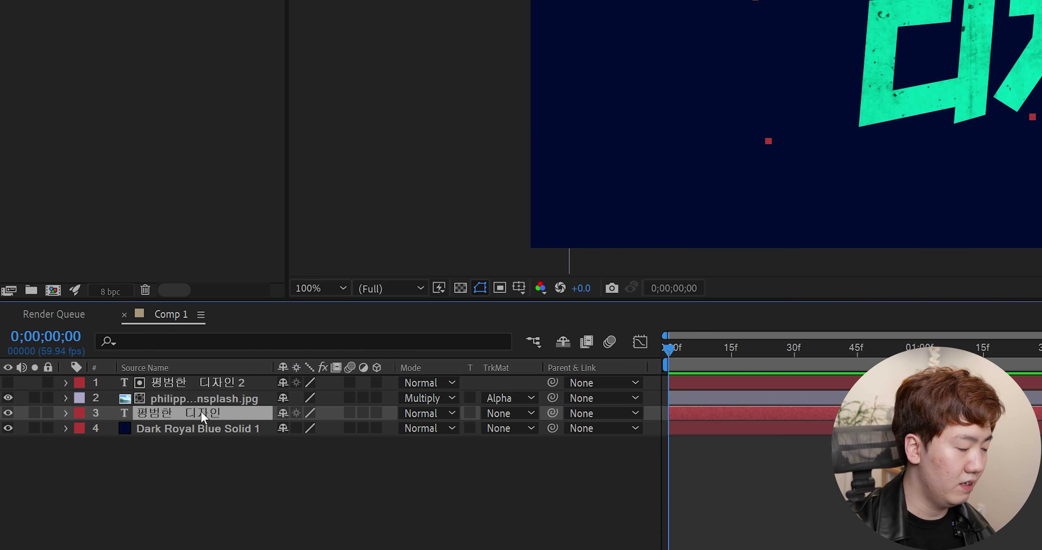
left_click_drag(179, 421, 149, 408)
left_click(961, 18)
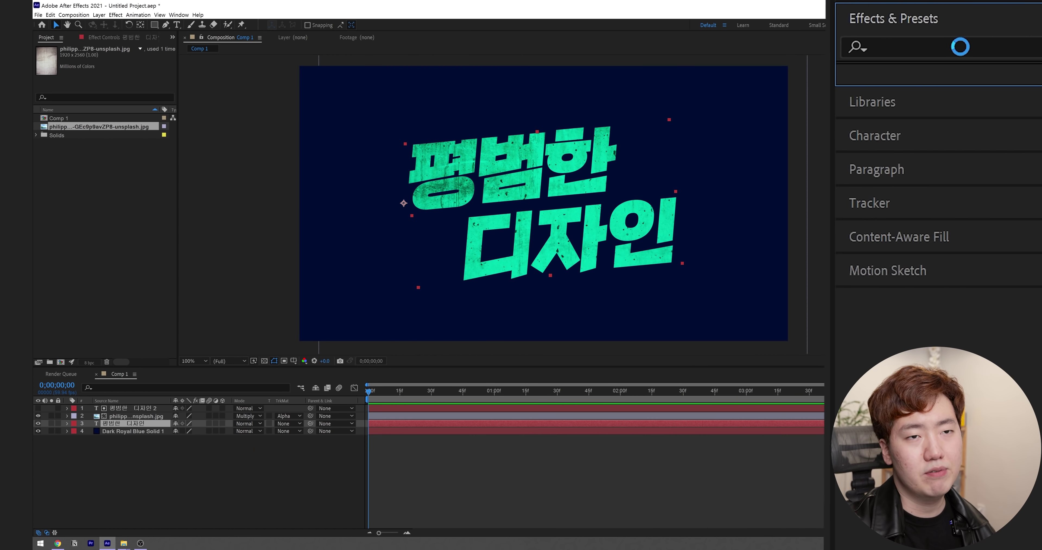
left_click(890, 49)
type("ramp")
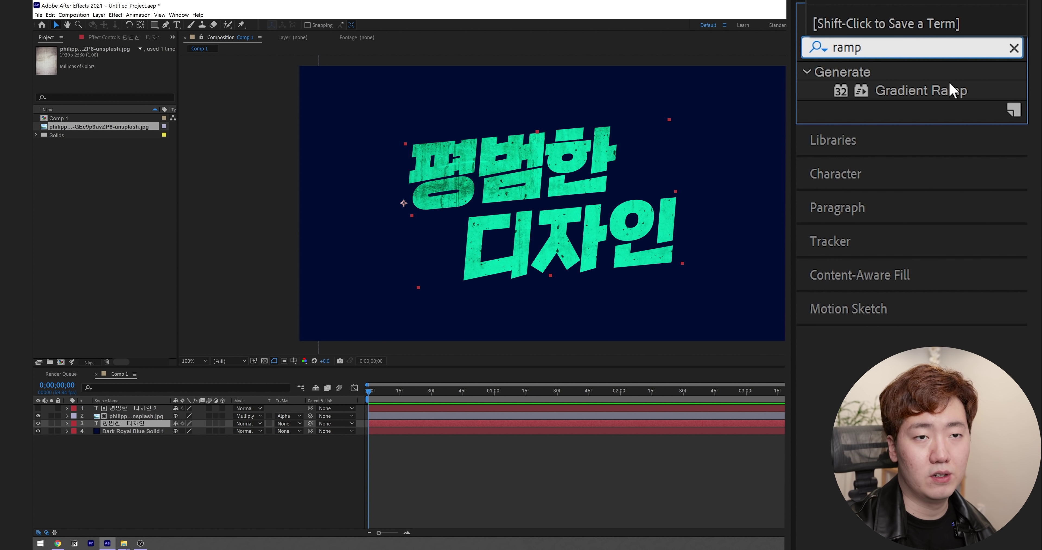
double_click(946, 94)
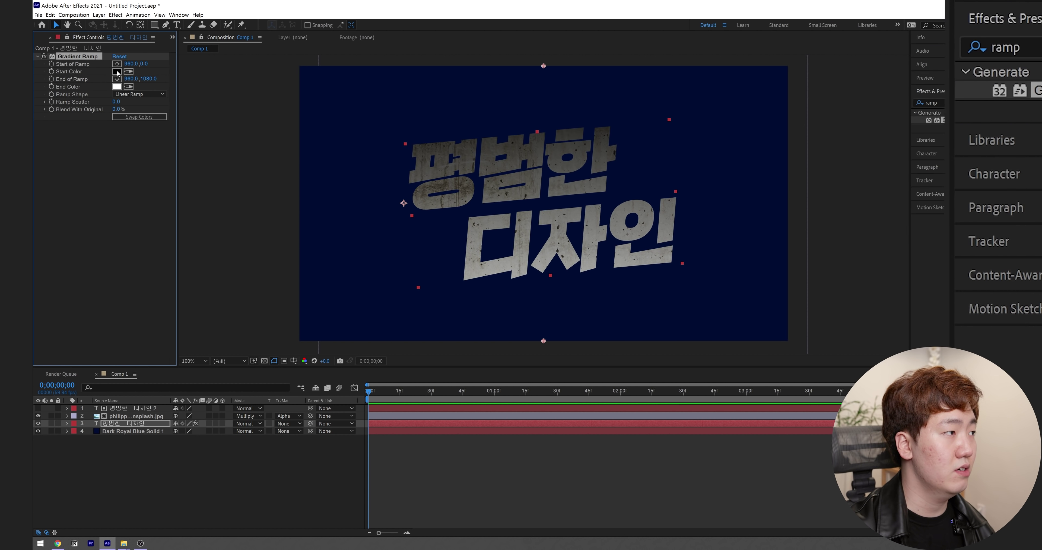
Set the text's gradient to run from sky blue at about 1034, 117 to light green at about 889, 961
left_click_drag(544, 65, 565, 97)
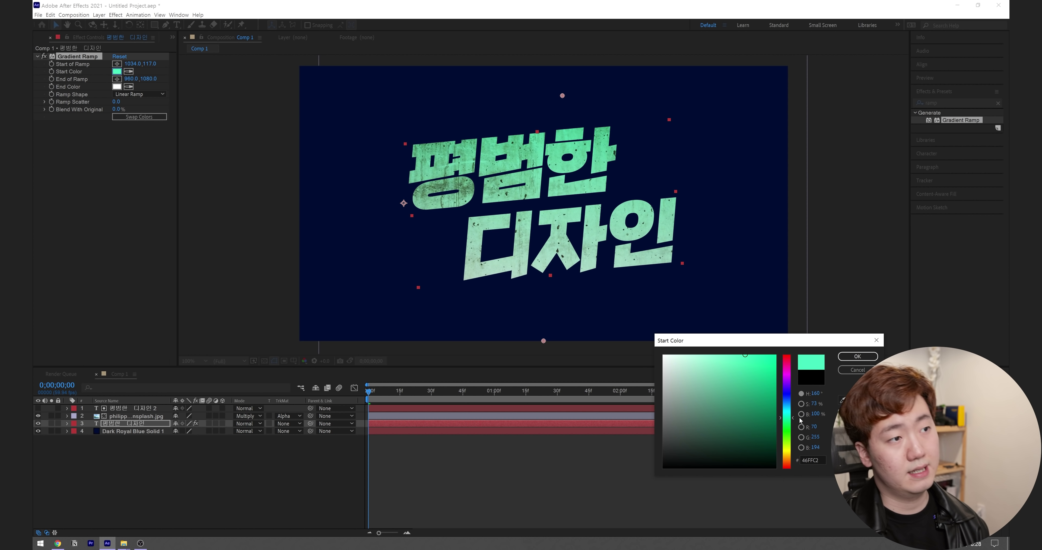
left_click(857, 357)
left_click(117, 86)
left_click(753, 388)
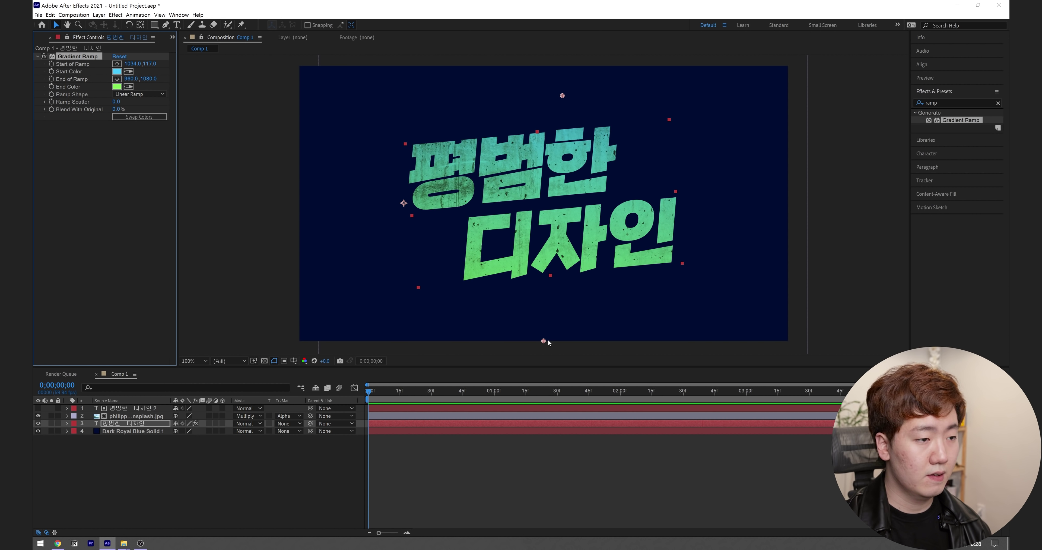
left_click_drag(543, 340, 526, 310)
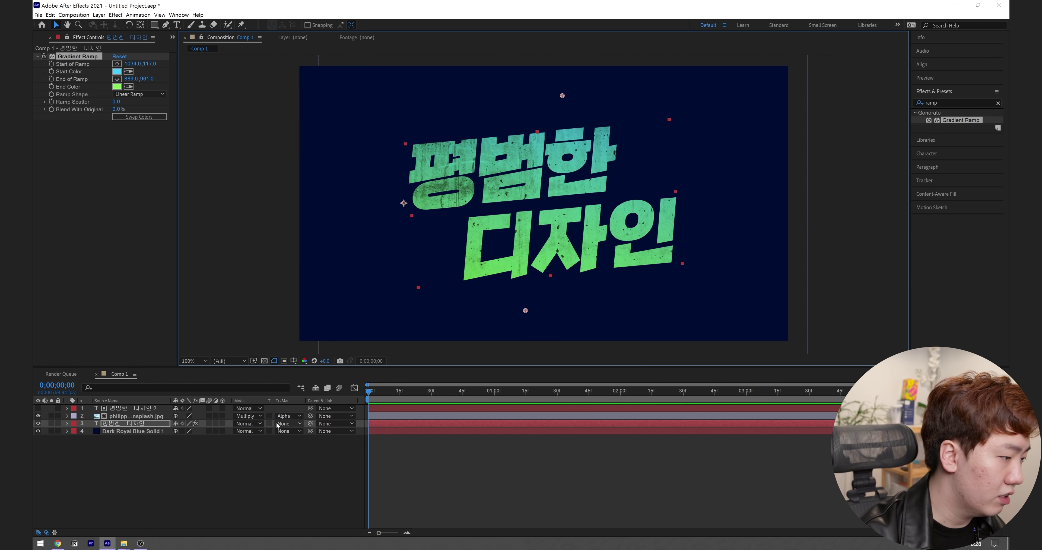
Set the wall image layer's blending mode to Overlay and add a Curves effect that pulls its RGB midtones down
left_click(247, 415)
left_click(254, 230)
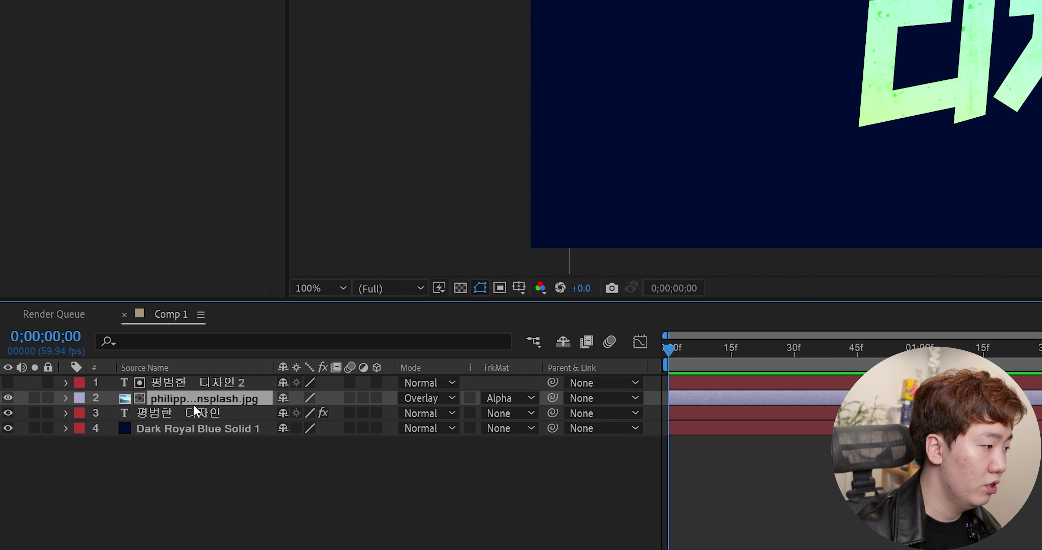
type("curve")
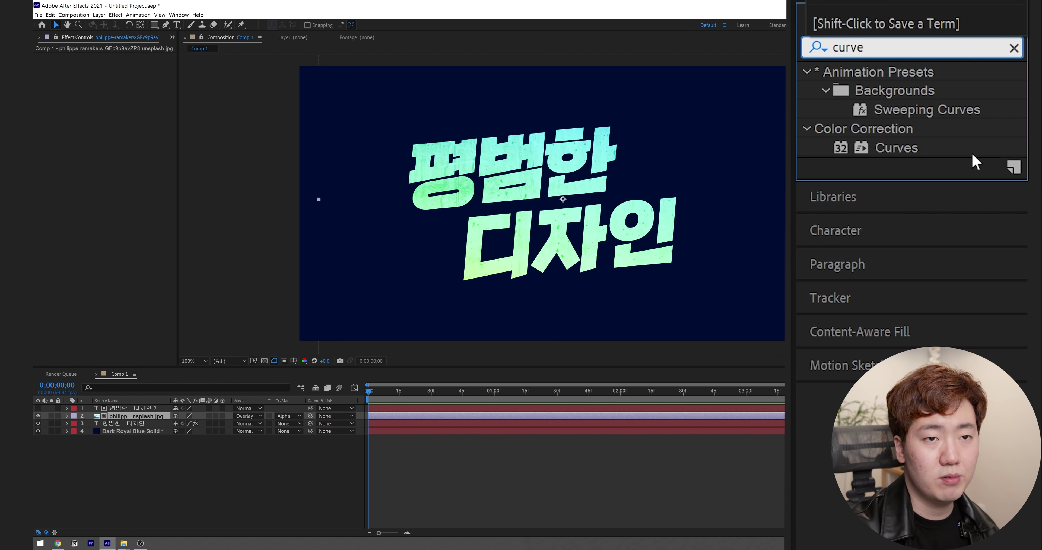
left_click_drag(904, 148, 121, 174)
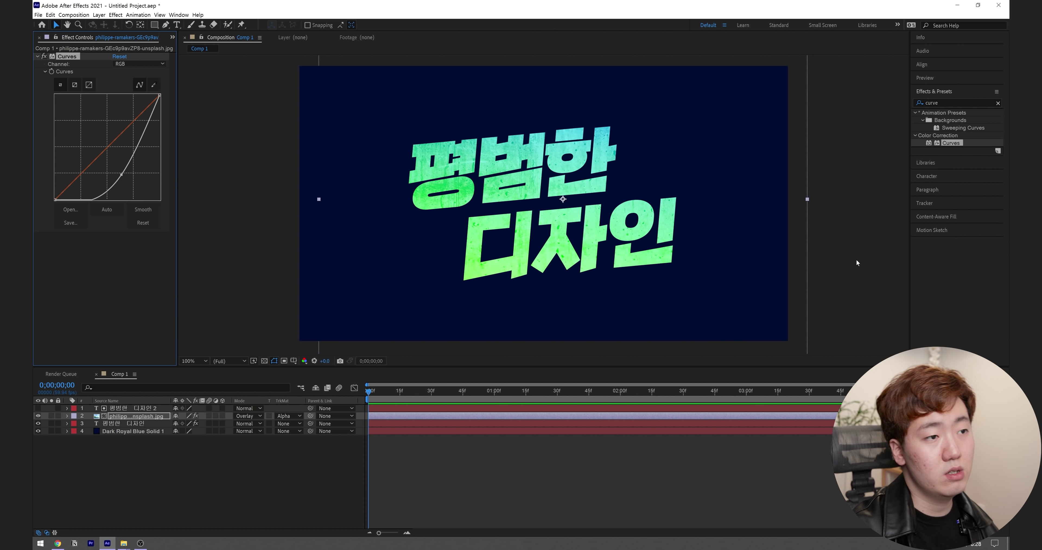
scroll(628, 134, "down", 4)
scroll(633, 193, "up", 5)
scroll(634, 193, "down", 2)
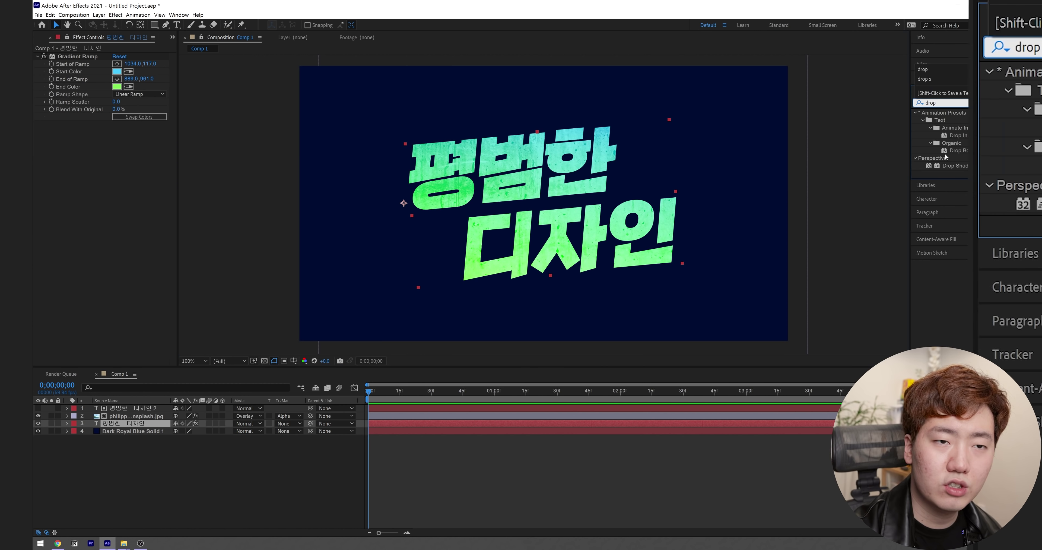
Add a Drop Shadow to the original text layer with a vivid blue colour, 100% opacity and a distance of 10
double_click(949, 165)
left_click_drag(116, 139, 137, 140)
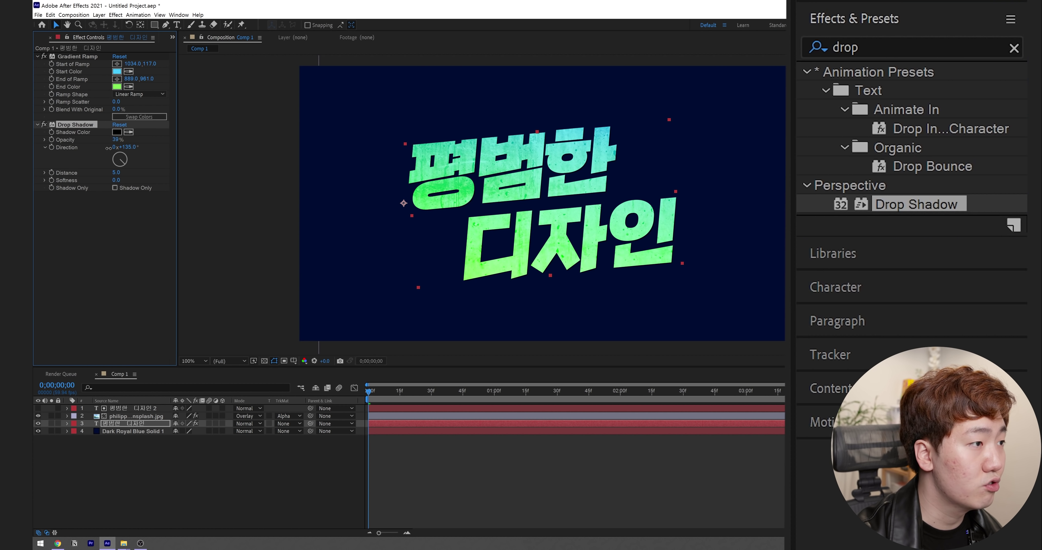
left_click(116, 132)
left_click_drag(784, 407, 786, 412)
left_click_drag(712, 438, 776, 355)
mouse_move(786, 394)
left_mouse_down()
mouse_move(797, 414)
mouse_move(797, 384)
left_mouse_up()
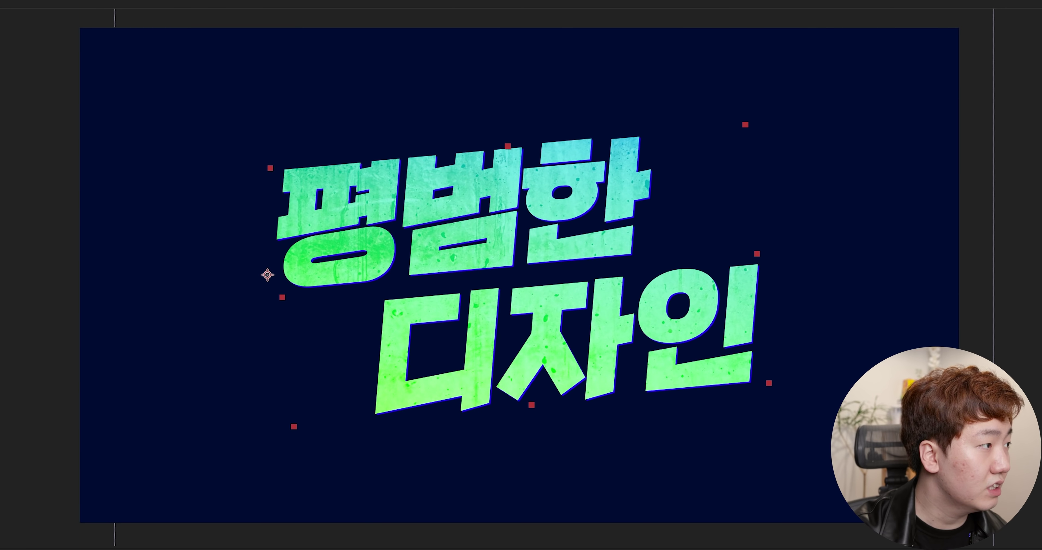
left_click_drag(117, 173, 116, 172)
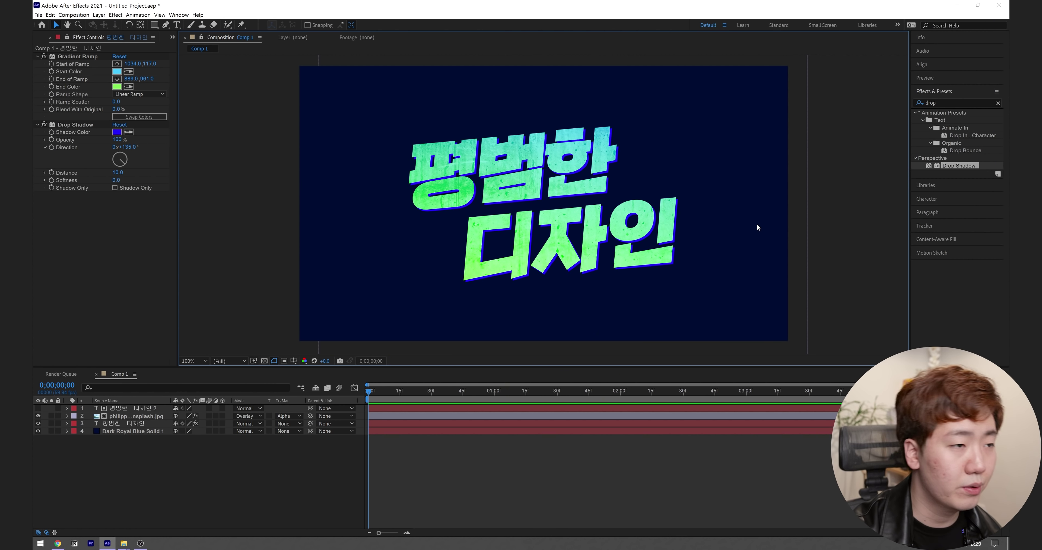
key("comma")
key("period")
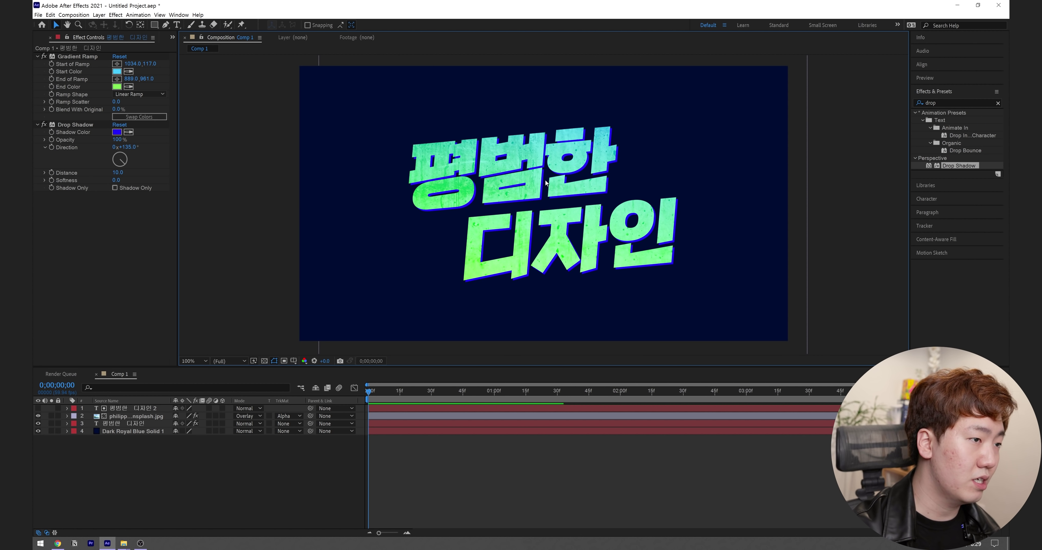
Apply the Gradient Ramp effect to the dark royal blue background solid and colour it from royal blue to dark navy
left_click(135, 432)
key("ctrl+5")
type("ramp")
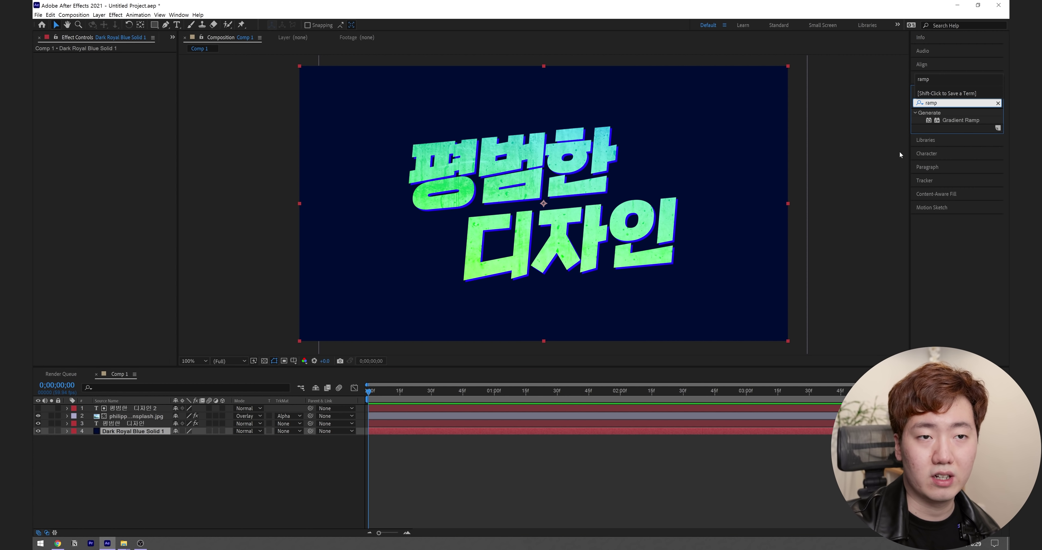
double_click(961, 120)
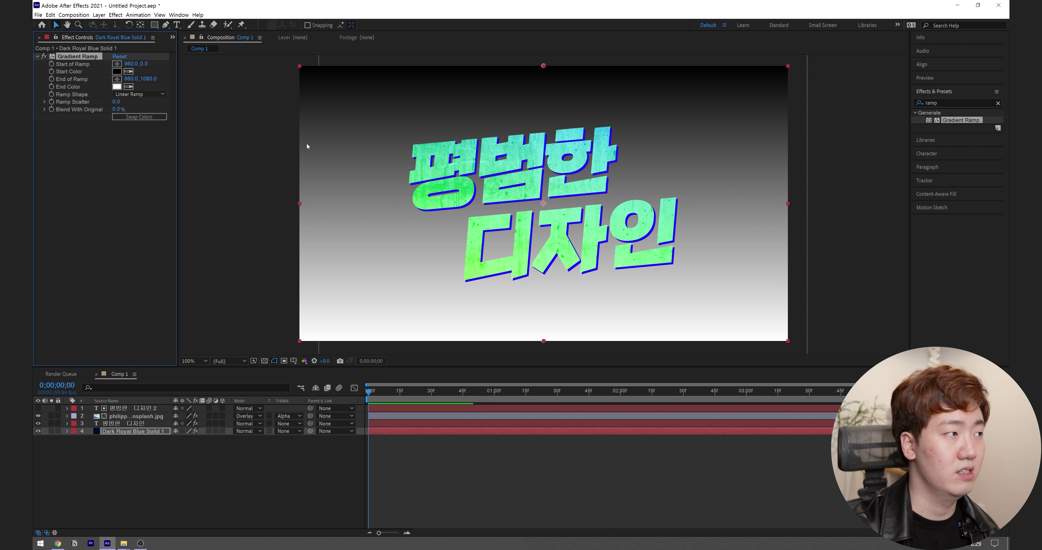
left_click(120, 73)
left_click(789, 409)
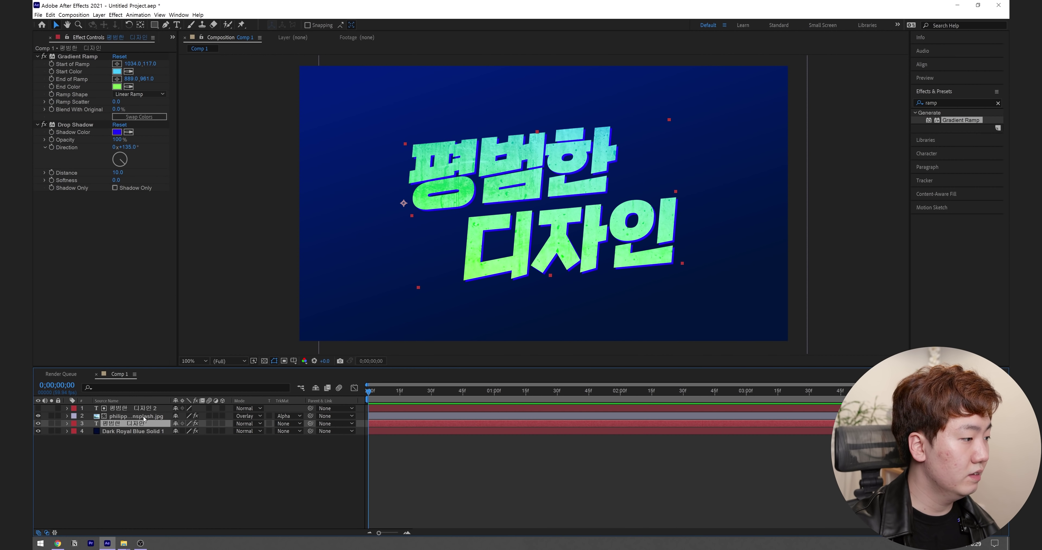
Recolour the original text layer's drop shadow black and end its gradient in pale yellow at about 772, 961
left_click(117, 132)
mouse_move(788, 388)
left_mouse_down()
mouse_move(787, 358)
mouse_move(788, 391)
left_mouse_up()
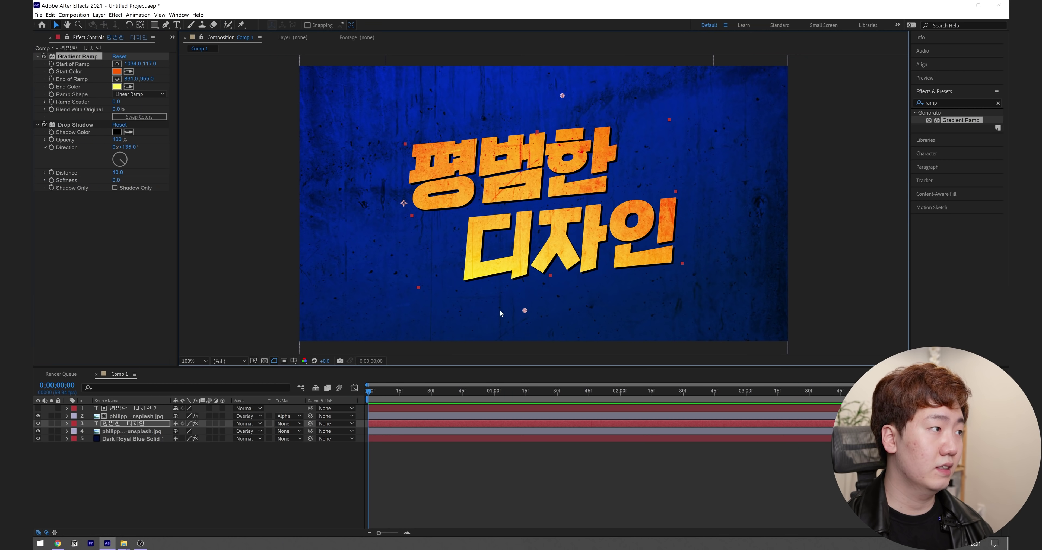
left_click_drag(500, 311, 495, 310)
left_click(117, 86)
left_click_drag(732, 387, 710, 301)
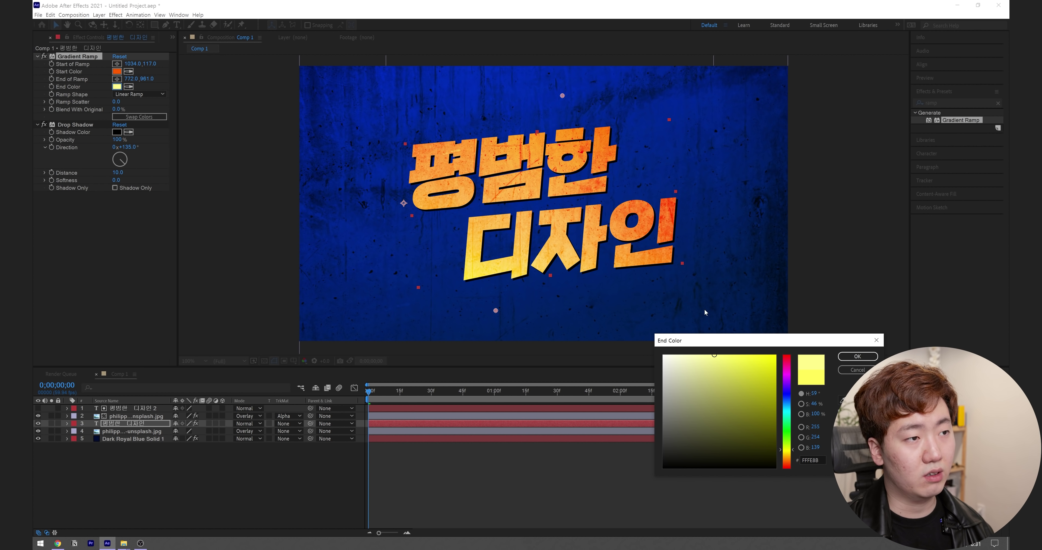
left_click(857, 356)
left_click(851, 290)
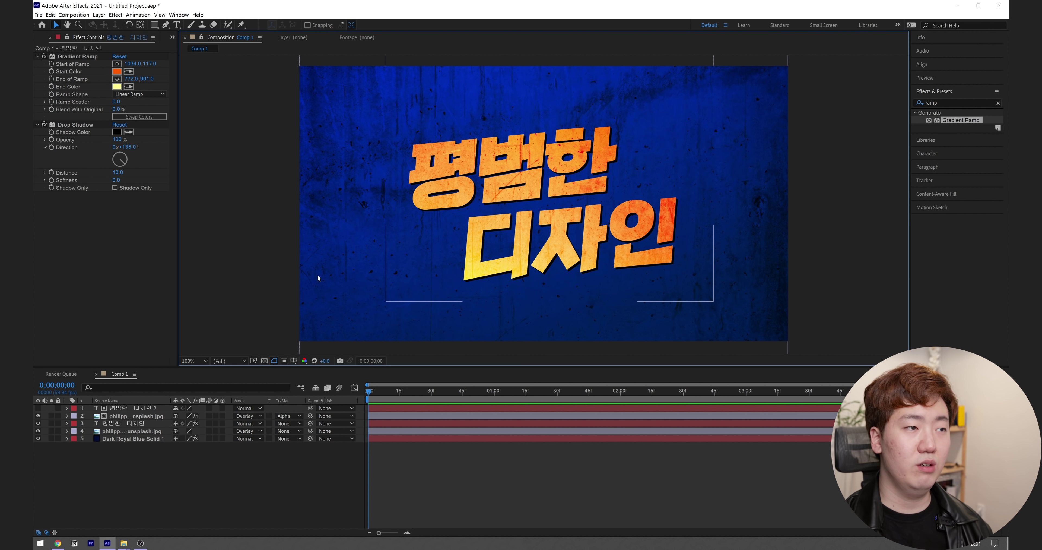
Raise the softness of the original text layer's drop shadow to about 178
left_click_drag(114, 180, 210, 183)
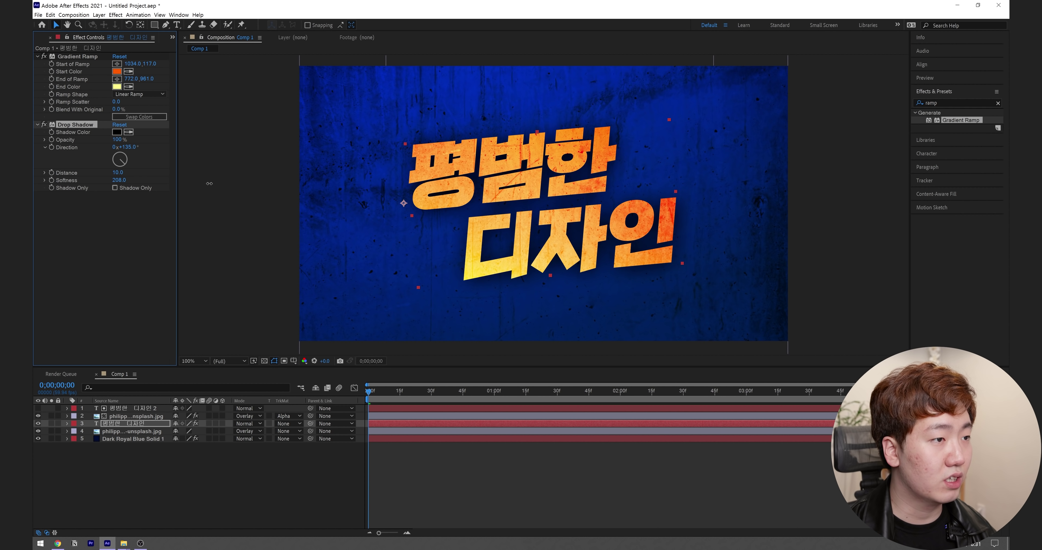
left_click_drag(116, 195, 104, 180)
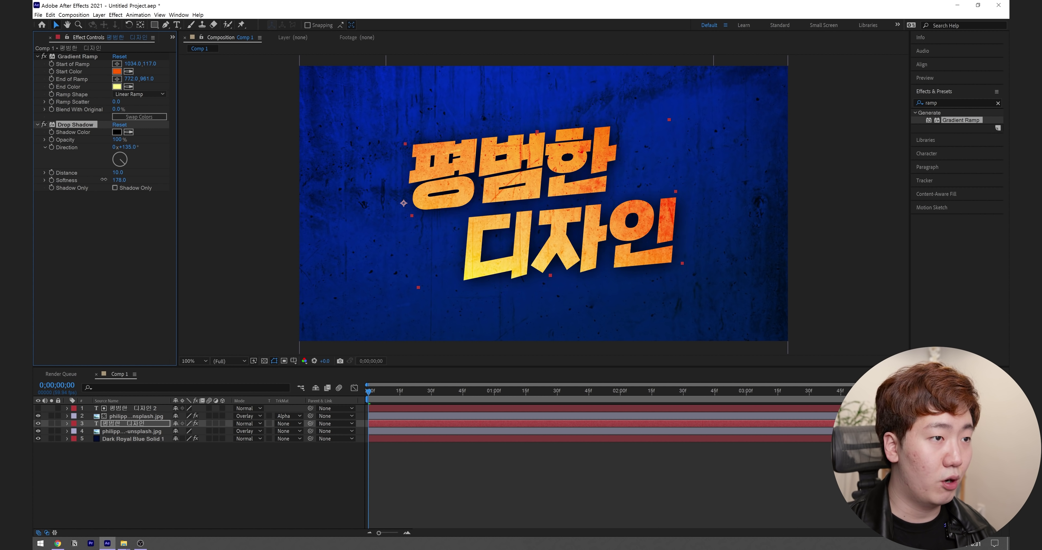
left_click(844, 293)
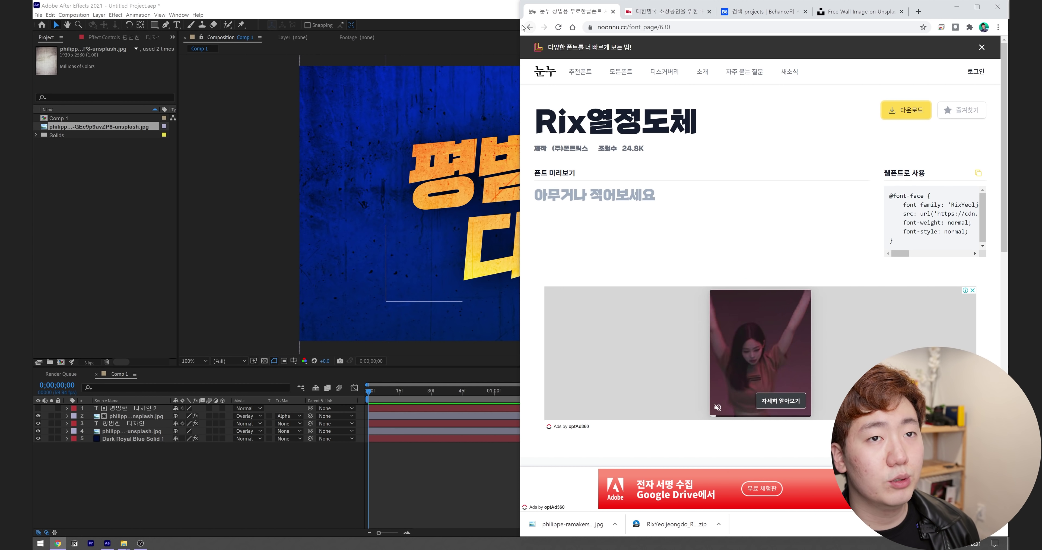
Switch to the browser, find the 한불 정부표준 타자기체 font on noonnu and download its KoreanFrenchTypewriter files
left_click(527, 27)
left_click_drag(147, 153, 245, 182)
left_click(150, 239)
scroll(217, 252, "down", 2)
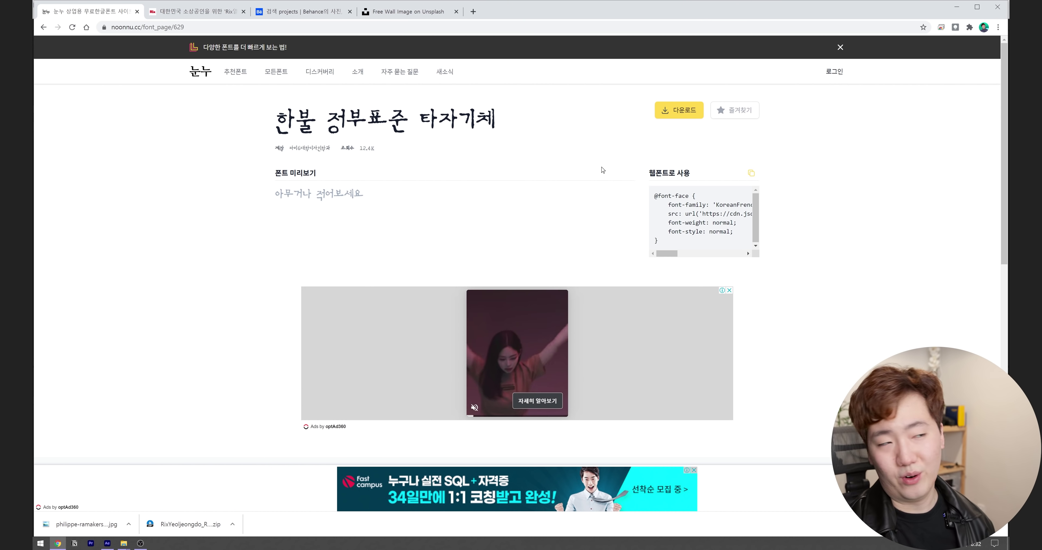
left_click_drag(506, 125, 526, 186)
left_click(526, 194)
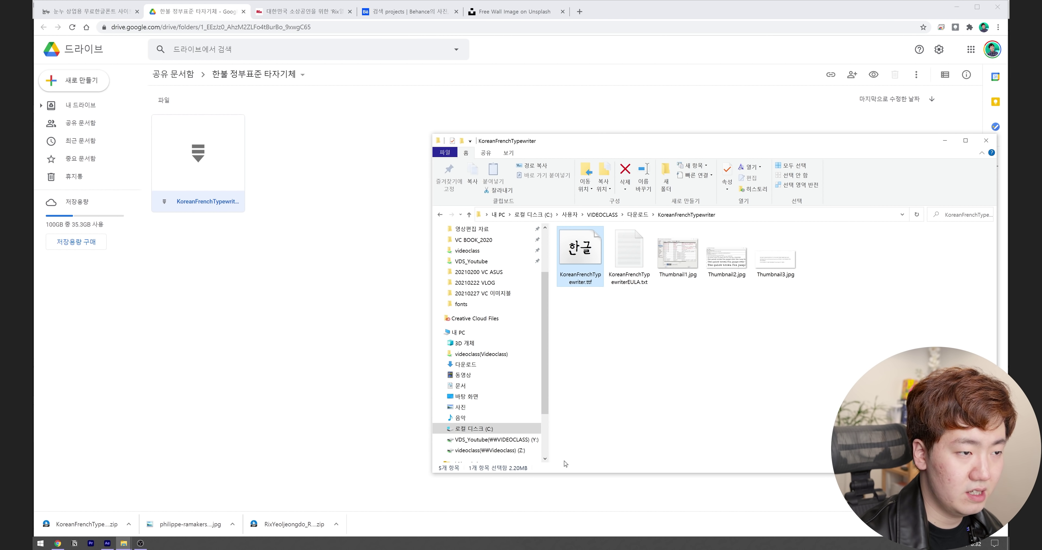
Return to After Effects, create a new 1920 x 1080 composition and fill it with a deep blue solid
left_click(107, 544)
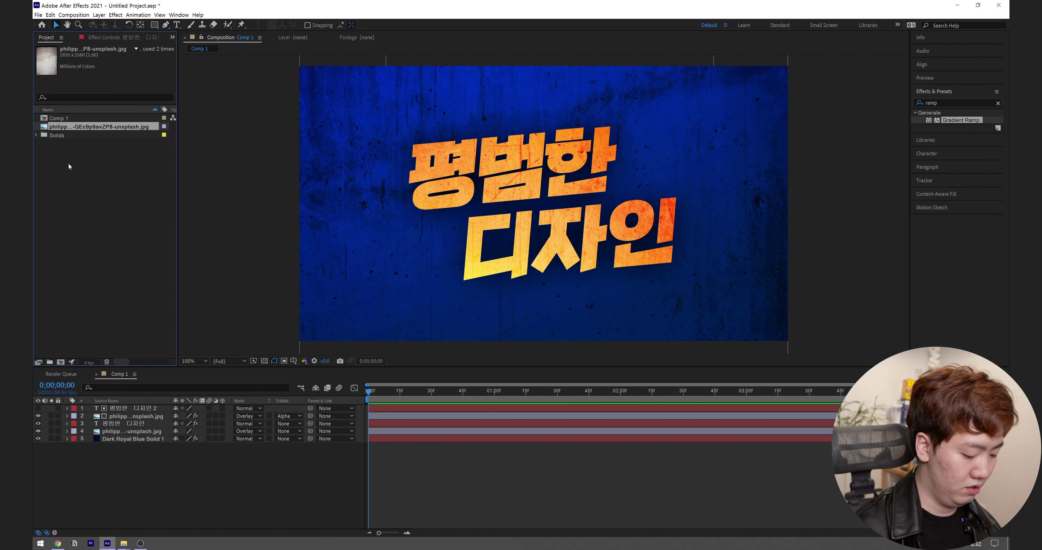
key("ctrl+n")
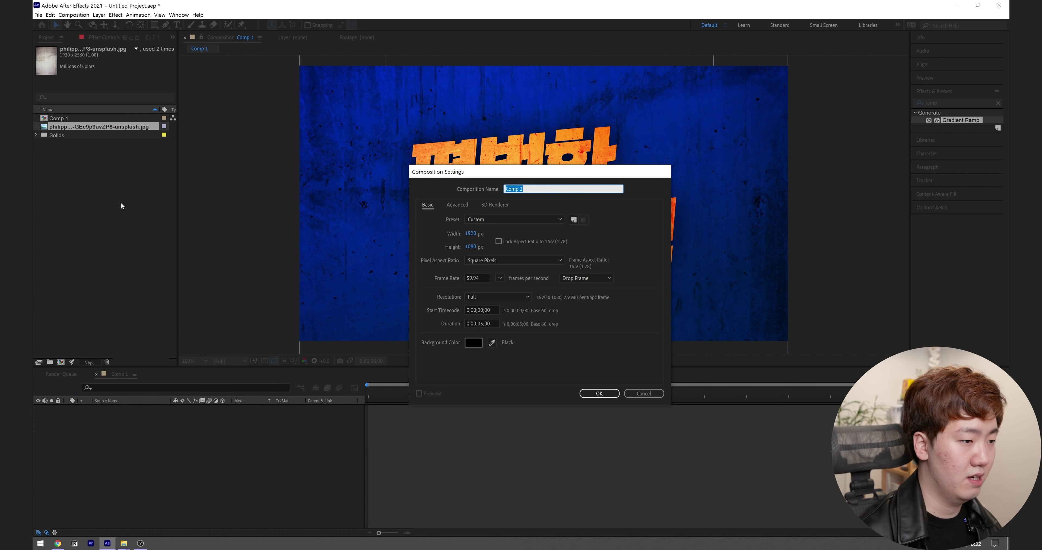
key("Return")
key("ctrl+y")
left_click(531, 343)
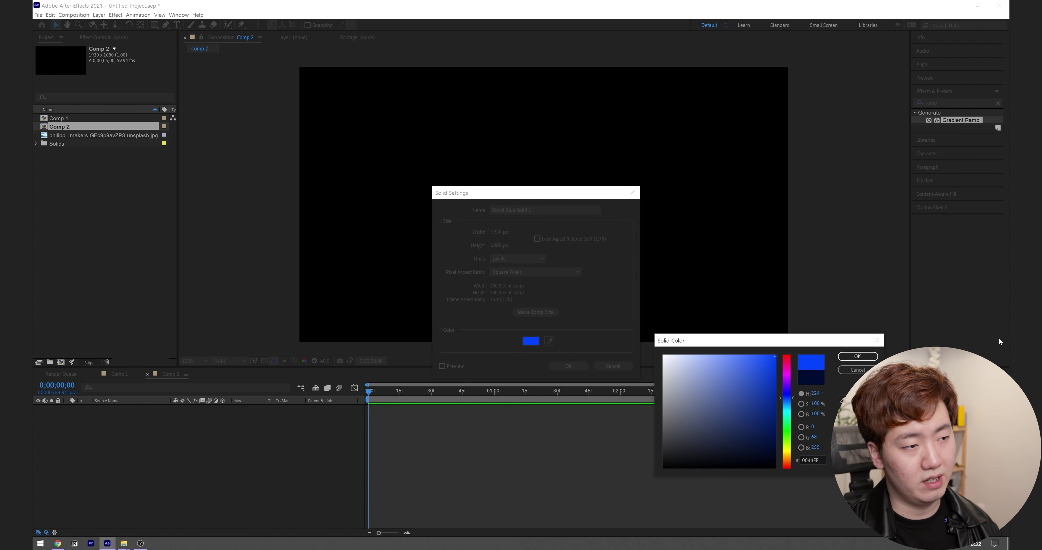
key("Return")
key("Return")
left_click(668, 478)
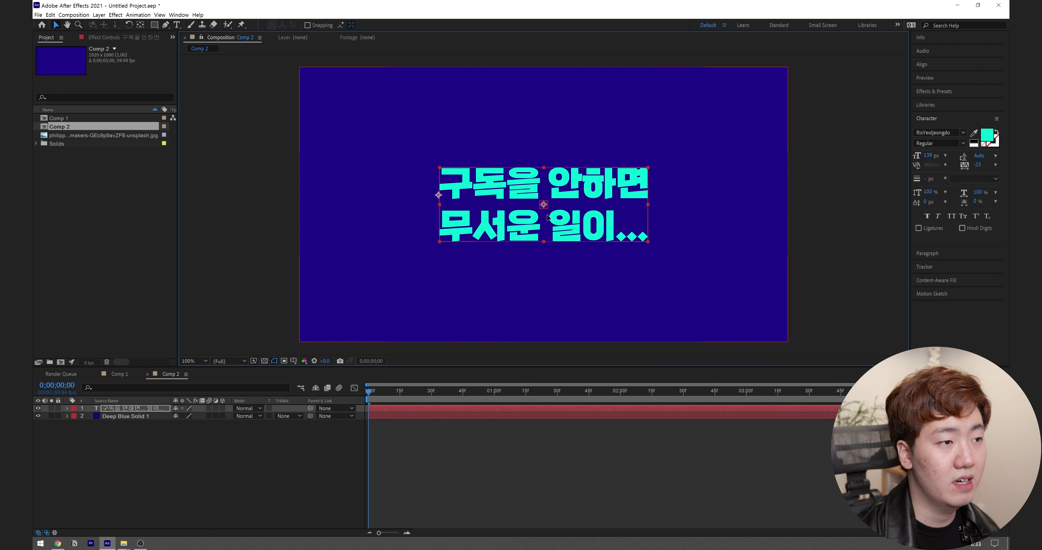
Change the font of the text 구독을 안하면 무서운 일이... to Korean French Typewriter and tighten its tracking
left_click(926, 118)
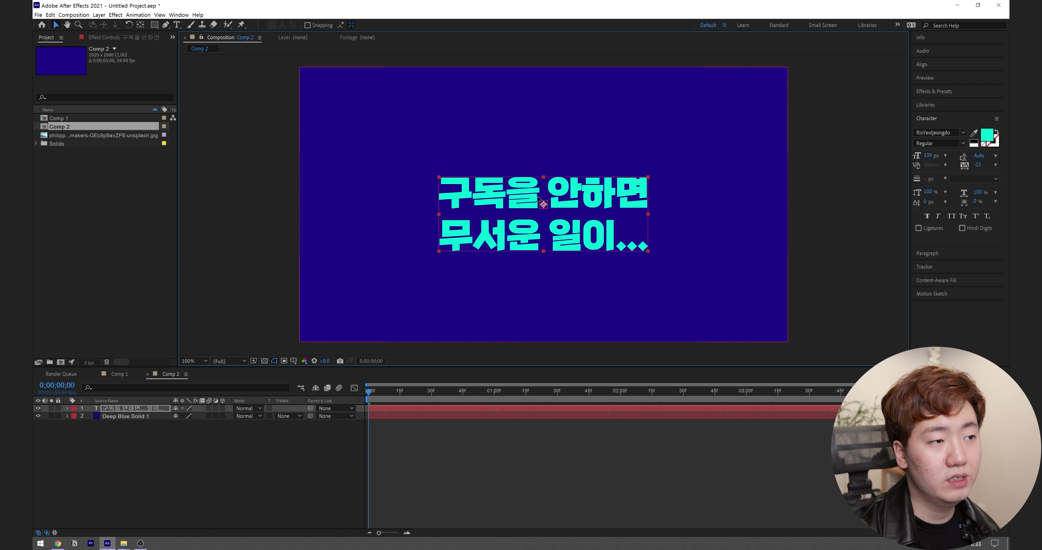
left_click(942, 133)
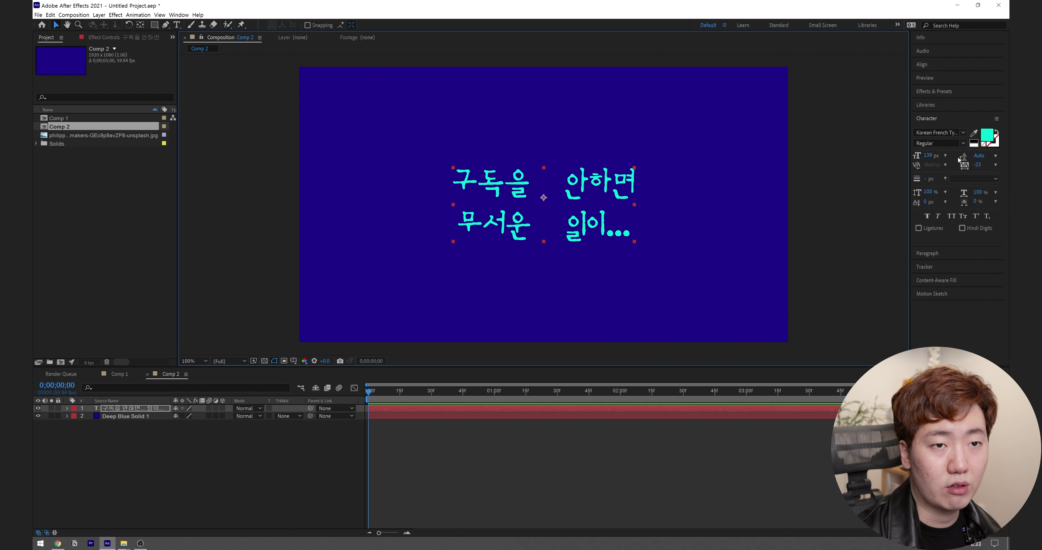
mouse_move(975, 165)
left_mouse_down()
mouse_move(987, 165)
mouse_move(943, 165)
mouse_move(962, 165)
left_mouse_up()
Set the fill colour of the text 구독을 안하면 무서운 일이... to red
left_click(986, 127)
left_click_drag(787, 419, 796, 348)
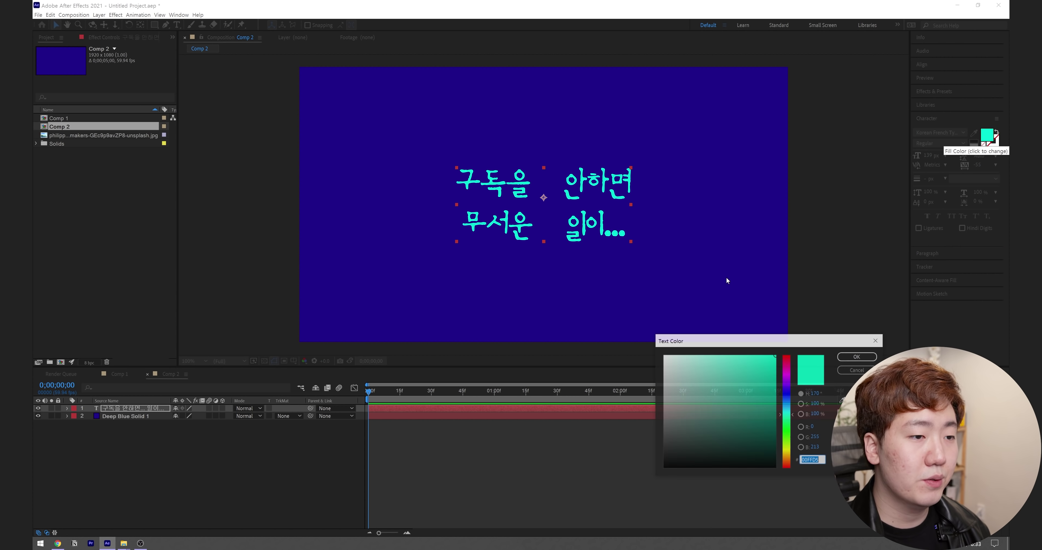
left_click_drag(762, 398, 779, 389)
left_click(858, 356)
Apply a radial Gradient Ramp to the deep blue solid, from dark blue-grey at about 935, 533 to black at about 1973, 1110
left_click(711, 294)
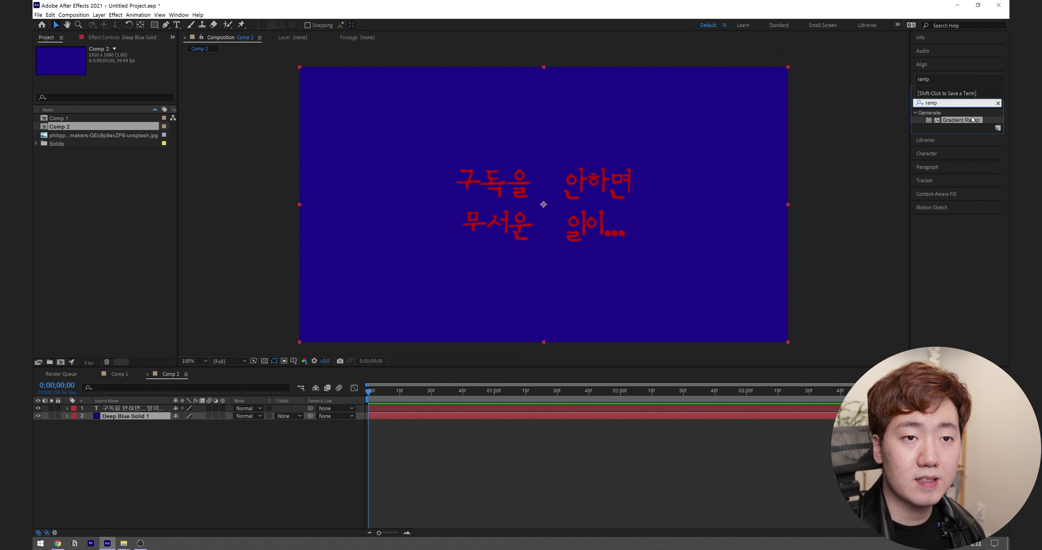
left_click_drag(973, 119, 142, 106)
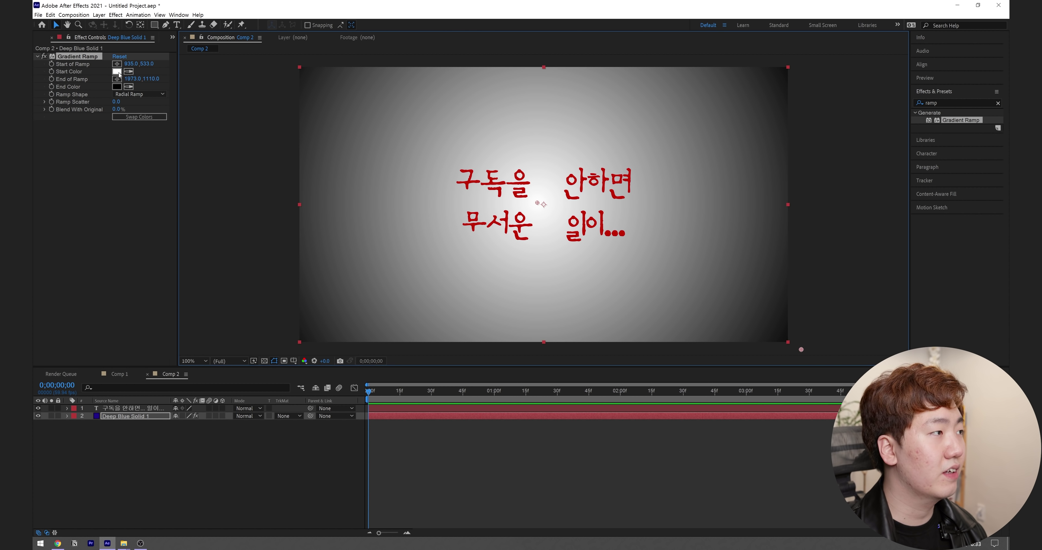
left_click(117, 71)
type("53545E")
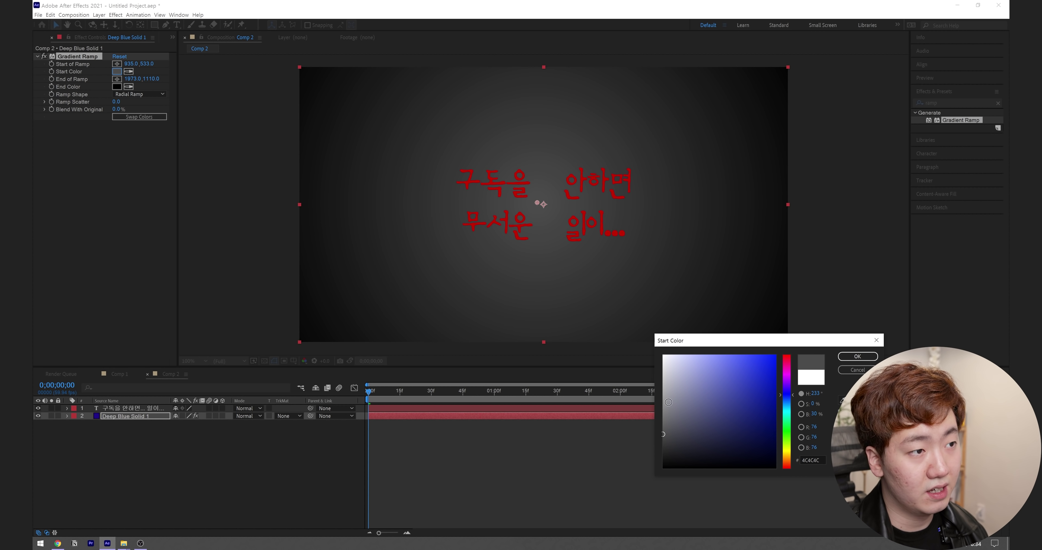
left_click_drag(788, 428, 792, 437)
Add two Drop Shadow effects to the red text layer and give the upper one a bright red shadow colour
scroll(576, 199, "up", 1)
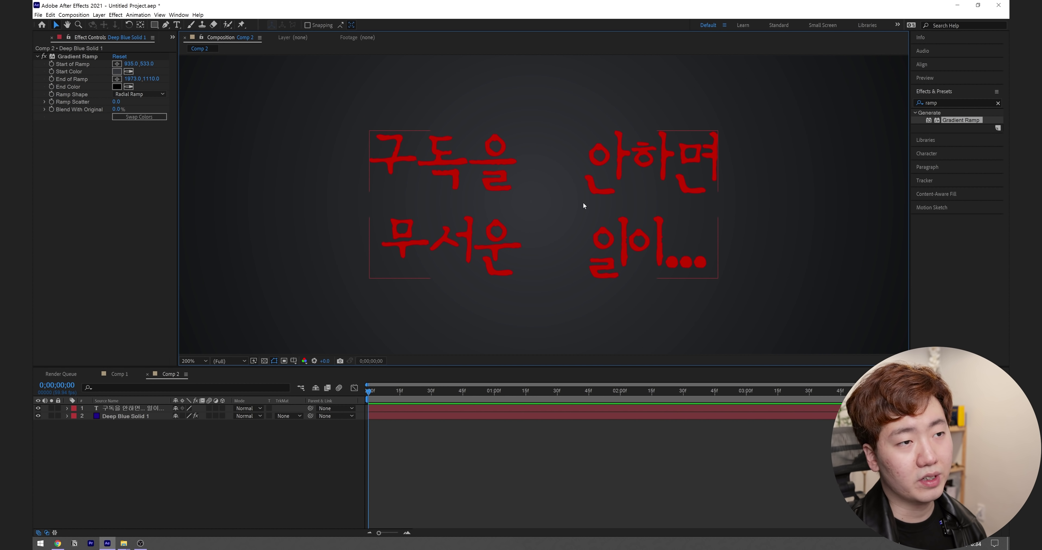
left_click(576, 200)
scroll(805, 246, "down", 2)
scroll(809, 245, "up", 1)
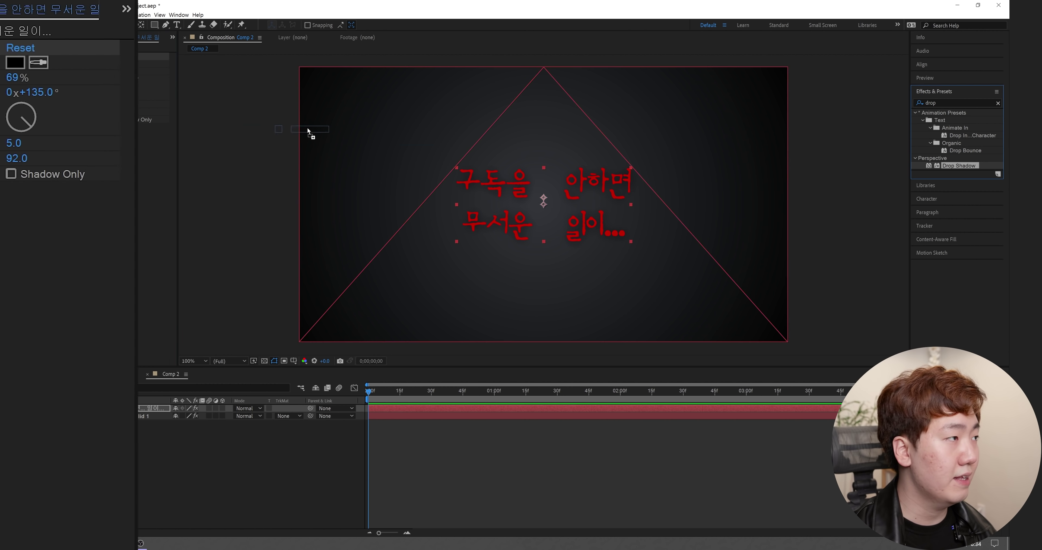
left_click_drag(193, 46, 188, 61)
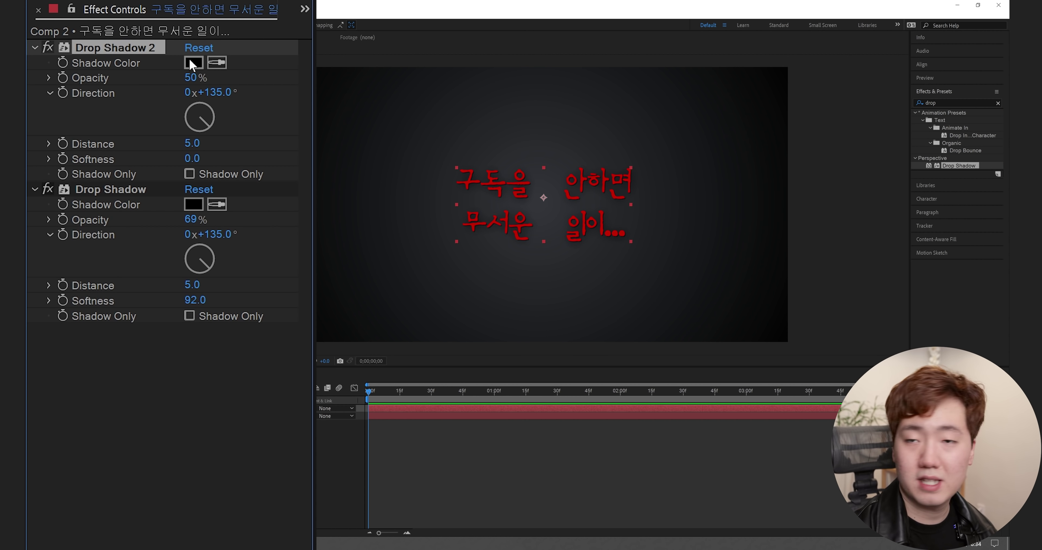
left_click(195, 62)
left_click_drag(763, 367, 836, 287)
key("Return")
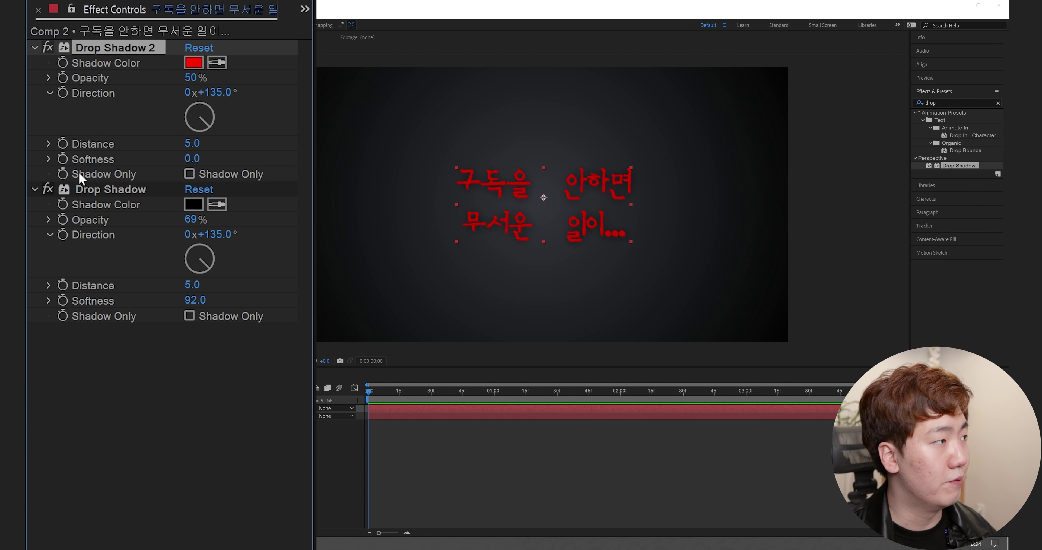
Set the red shadow to 99% opacity, distance 0 and softness 15, and the black shadow to 100% opacity, distance 0 and softness 127
left_click_drag(190, 77, 230, 77)
left_click_drag(207, 155, 212, 155)
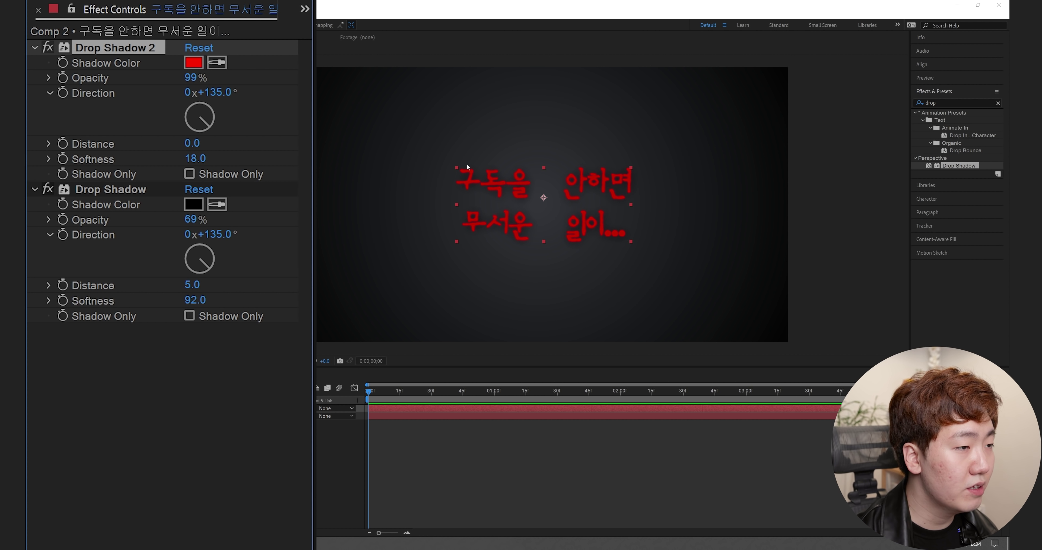
scroll(503, 168, "up", 2)
scroll(500, 178, "down", 1)
left_click_drag(184, 158, 173, 161)
left_click_drag(193, 282, 281, 303)
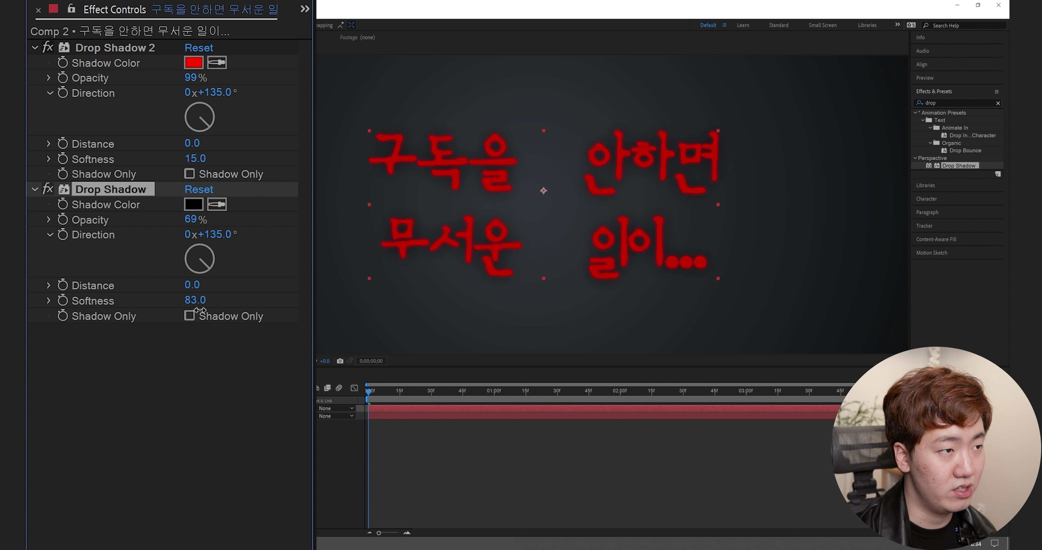
left_click_drag(200, 310, 239, 310)
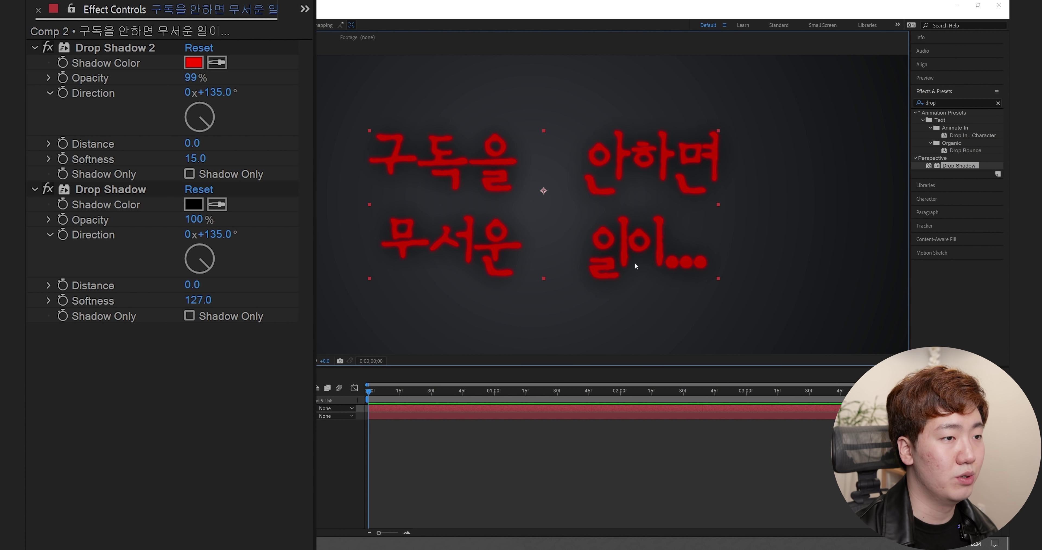
Add a full-size black solid above the red text layer
key("ctrl+y")
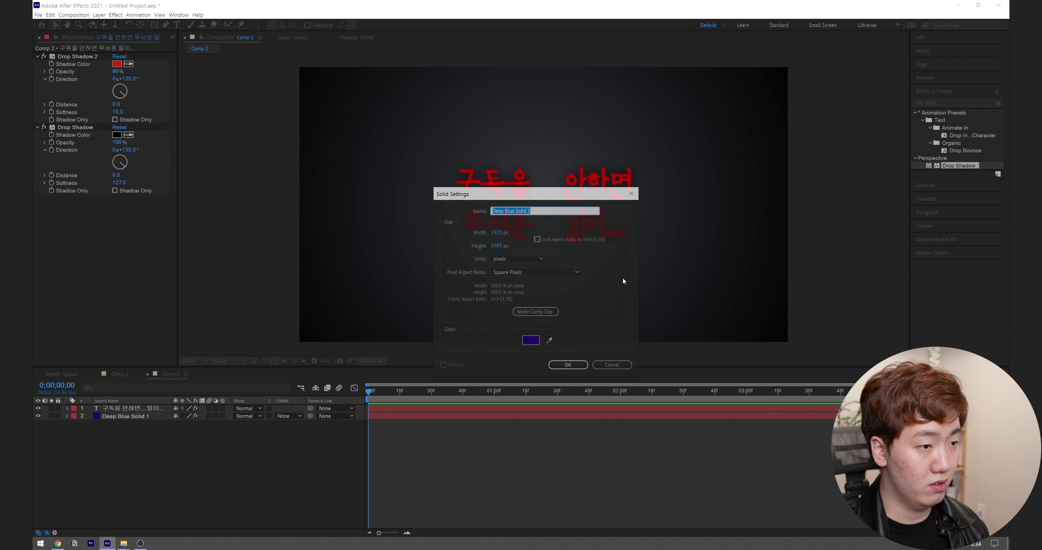
left_click(531, 340)
key("Return")
key("Return")
Mask the black solid with a rectangle shortened at its upper and lower edges and invert it to form cinematic letterbox bars
double_click(155, 25)
key("ctrl+t")
left_click_drag(544, 342, 546, 303)
key("ctrl+shift+i")
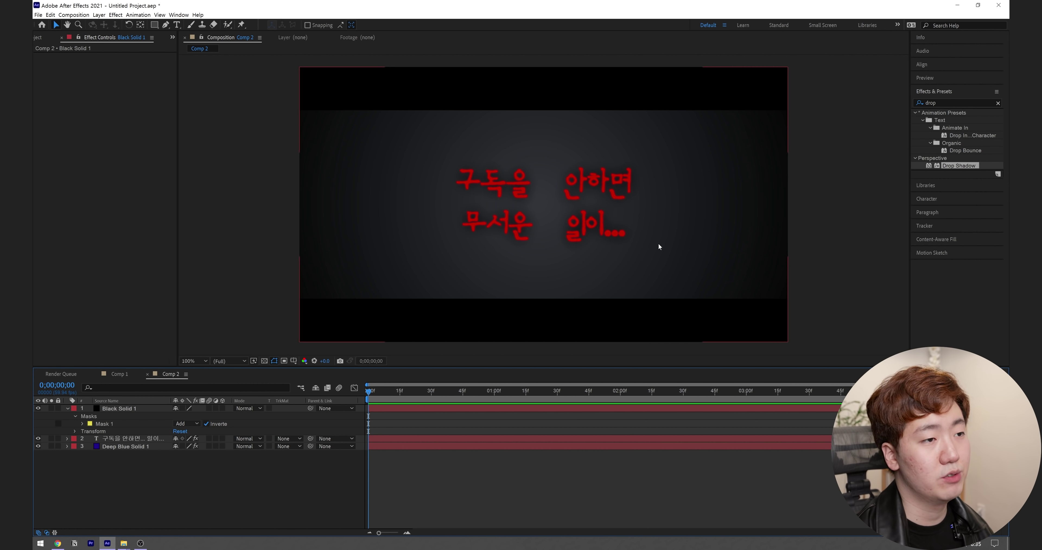
Create an adjustment layer and place it above the black letterbox solid
left_click(424, 446)
key("ctrl+y")
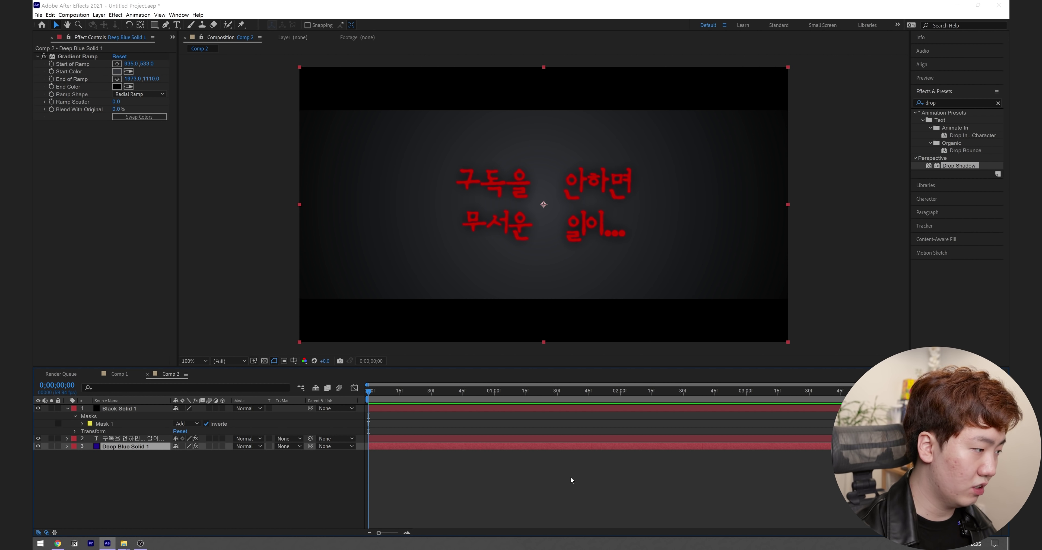
key("Escape")
key("ctrl+alt+y")
left_click_drag(140, 445, 142, 409)
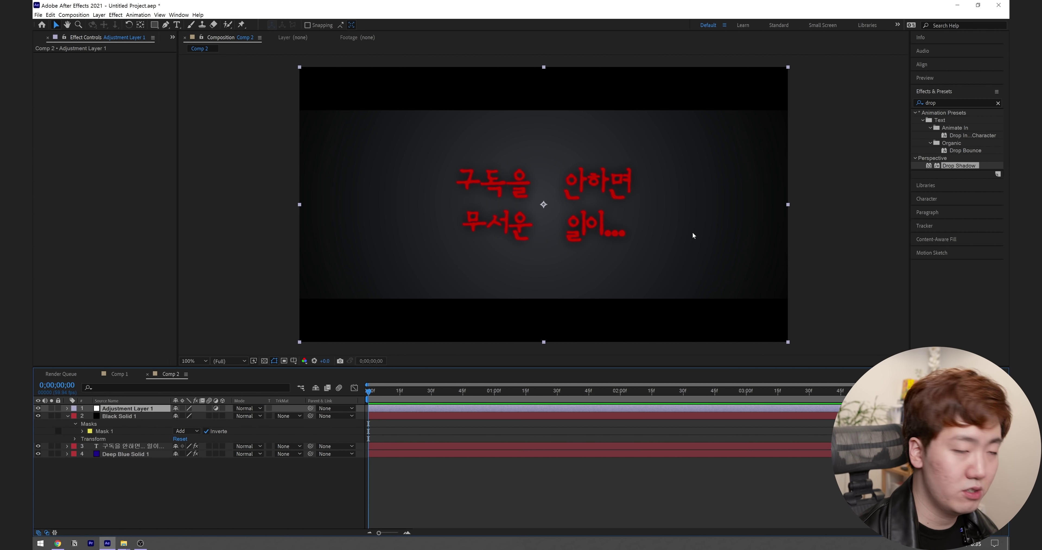
Find the Noise effect and apply it to the adjustment layer
left_click(943, 101)
type("ise")
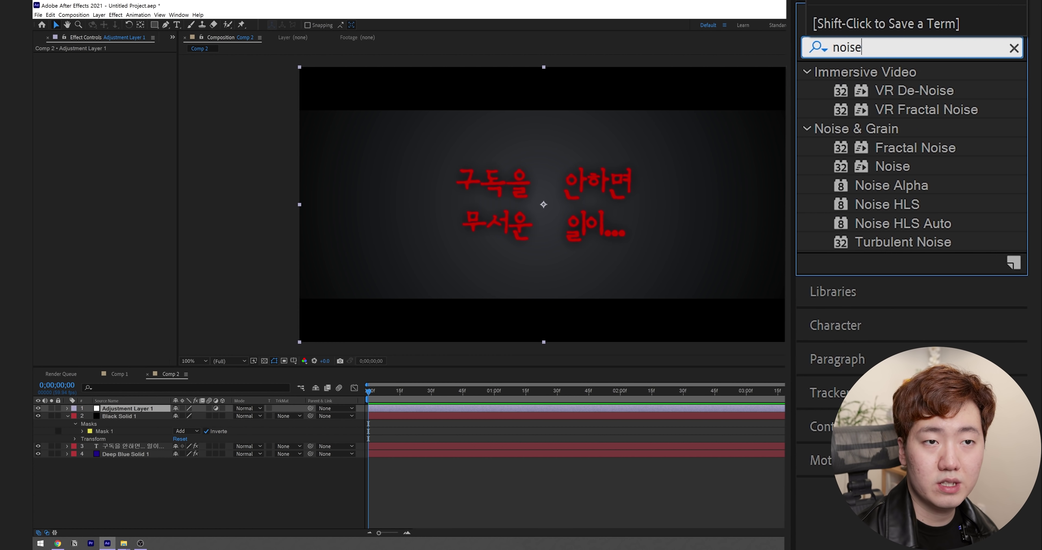
double_click(912, 166)
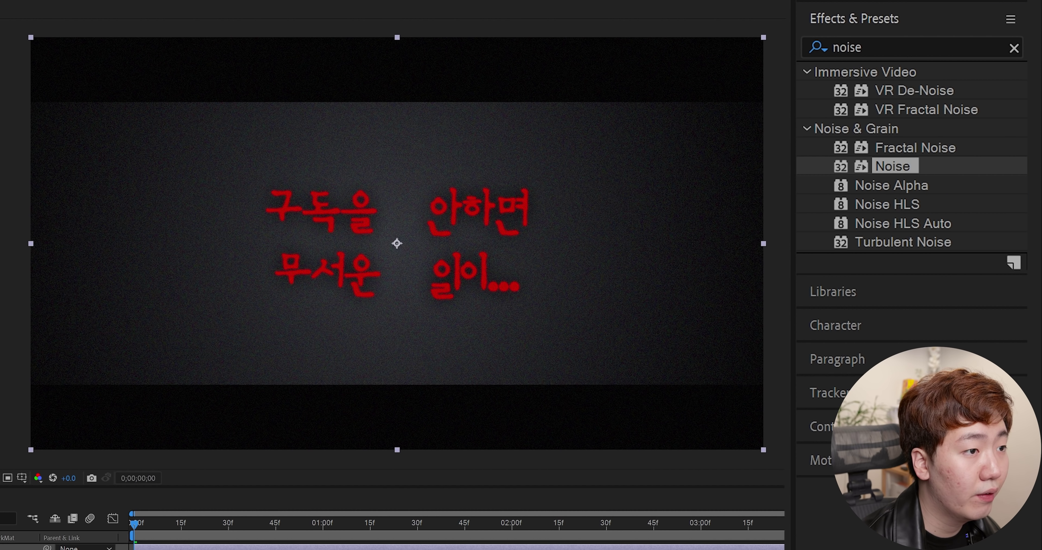
key("ctrl+f")
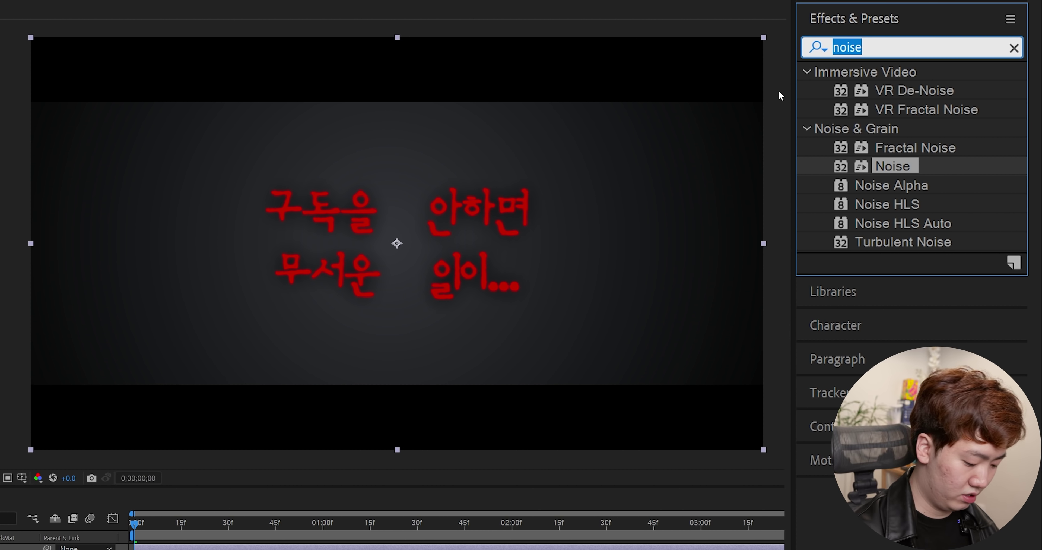
Apply the Add Grain effect to the adjustment layer and remove its Noise effect
key("BackSpace")
type("add g")
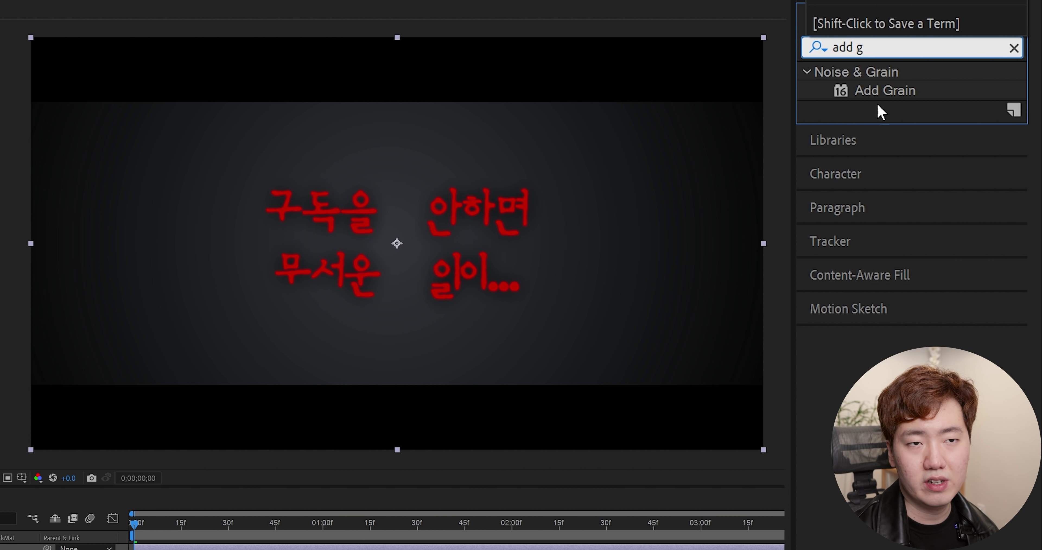
double_click(885, 91)
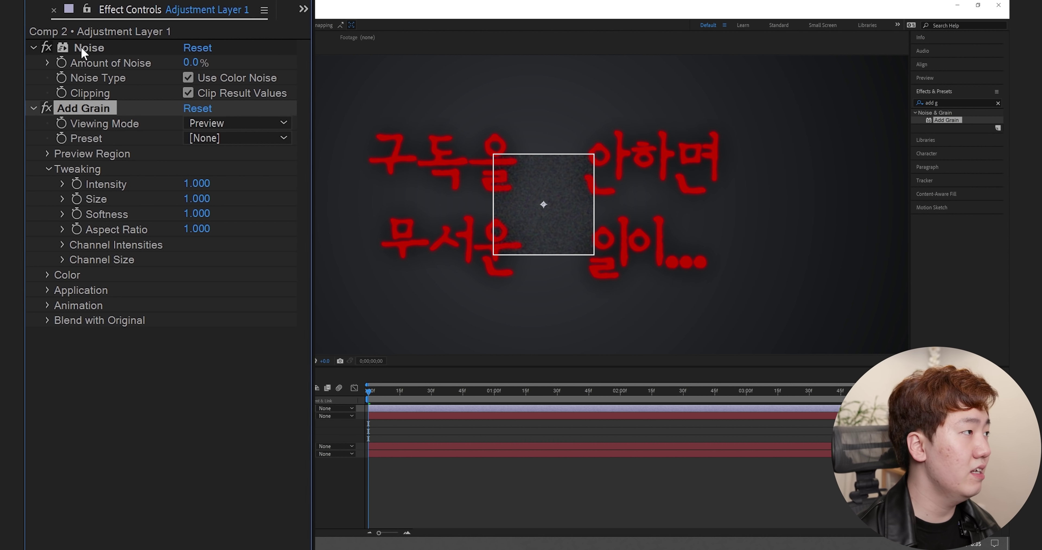
left_click(81, 47)
key("Delete")
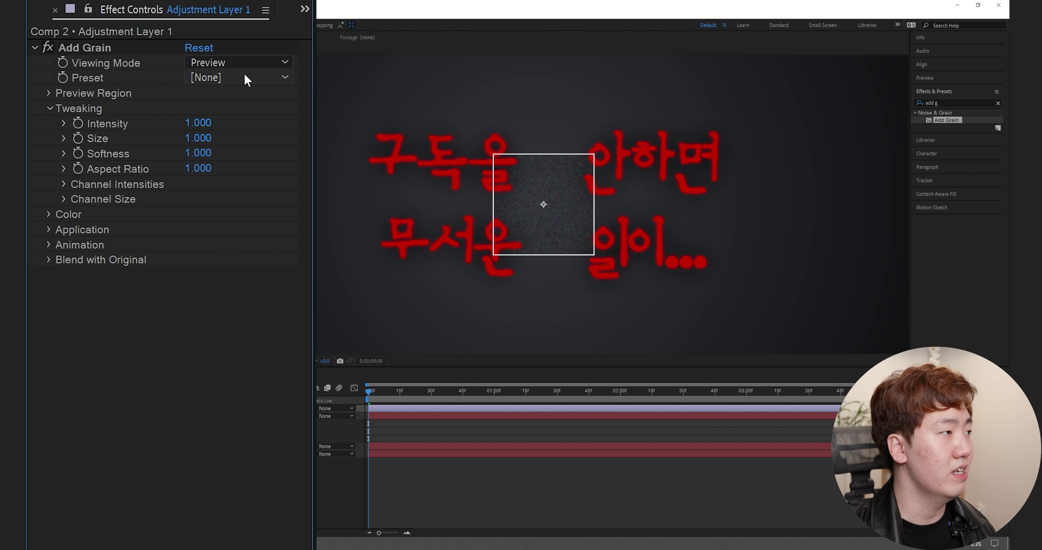
Set the Add Grain viewing mode to Final Output, trying Blending Matte first
left_click(239, 63)
left_click(241, 99)
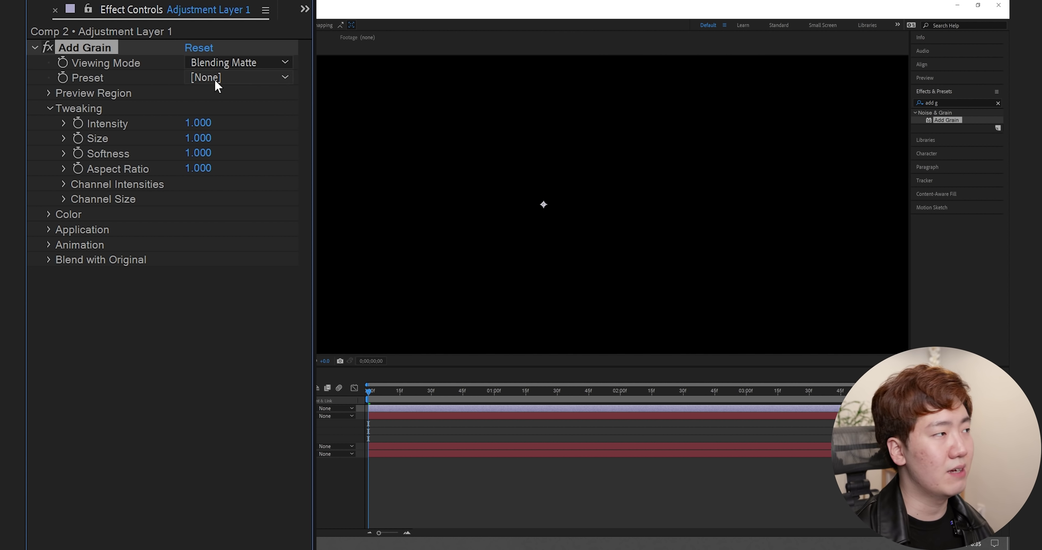
left_click(226, 62)
left_click(227, 112)
scroll(495, 270, "down", 2)
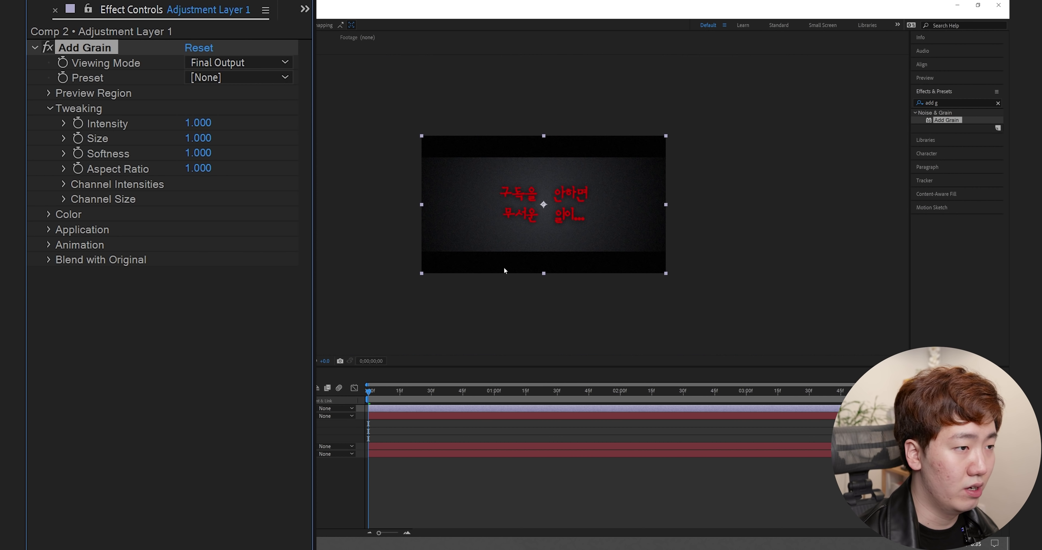
scroll(650, 267, "up", 1)
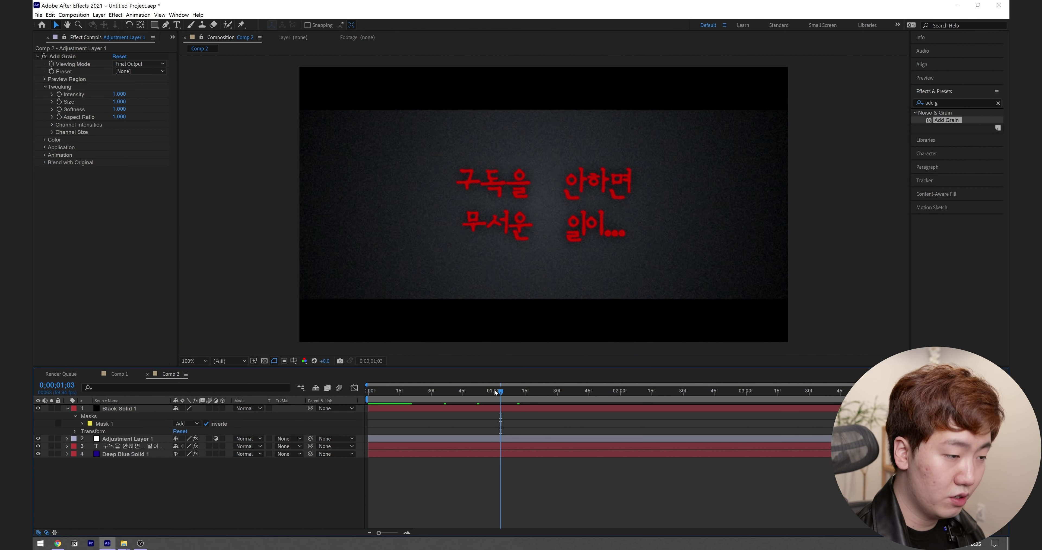
End the work area at 0;00;01;03 and keyframe the red text layer's scale at the first frame, reducing it to 79%
key("n")
key("Home")
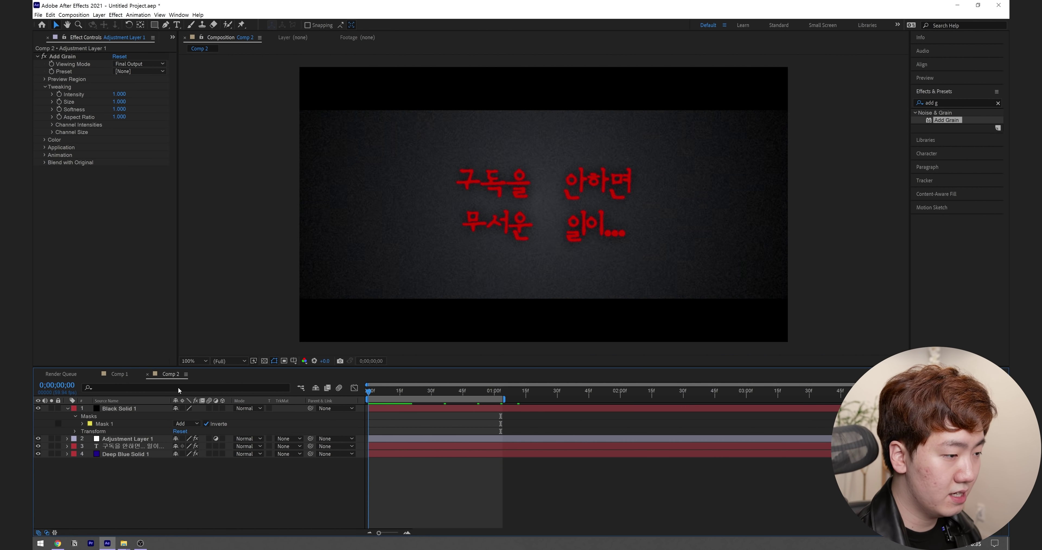
left_click(138, 445)
key("s")
left_click(90, 454)
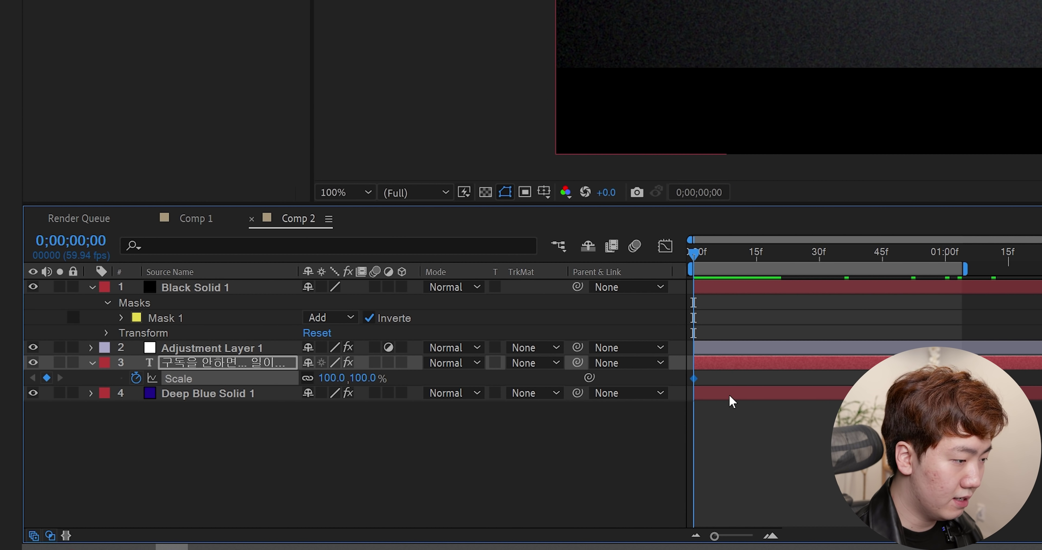
left_click_drag(333, 380, 307, 380)
Keyframe the red text layer's opacity and set it to 0% at the first frame
key("t")
left_click(139, 377)
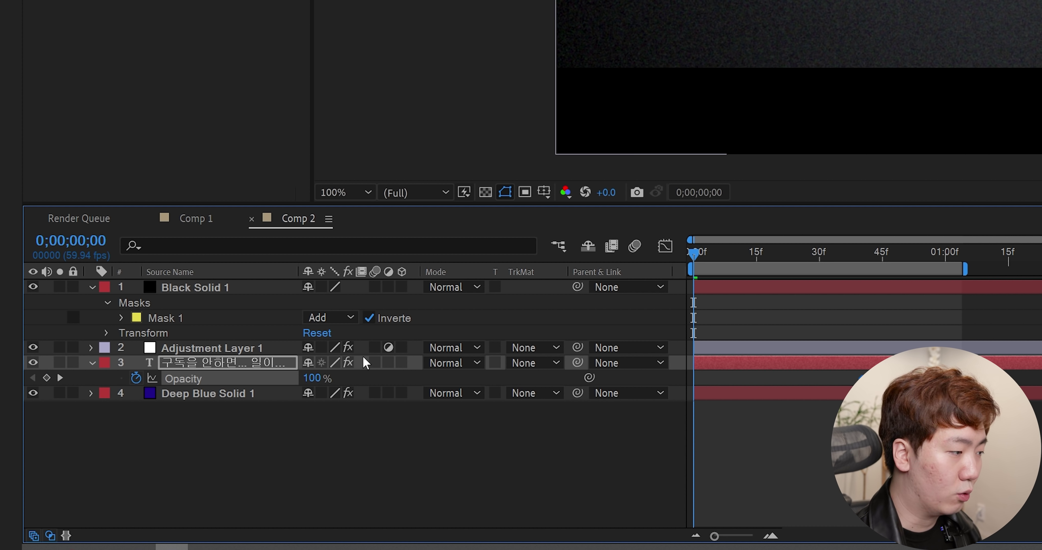
left_click(311, 378)
type("0")
key("Return")
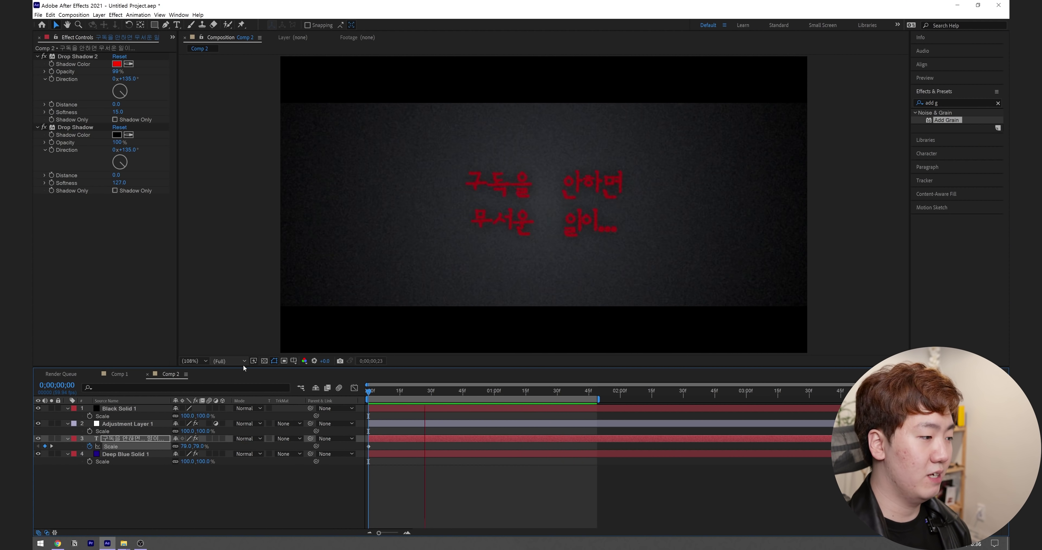
Switch to the web browser to look at the font website
left_click(57, 543)
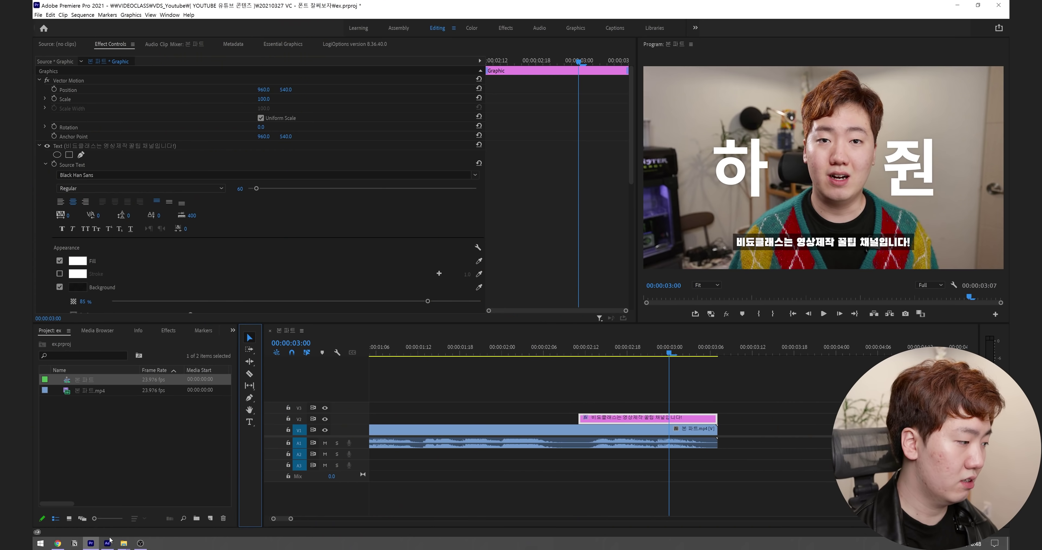
left_click(58, 543)
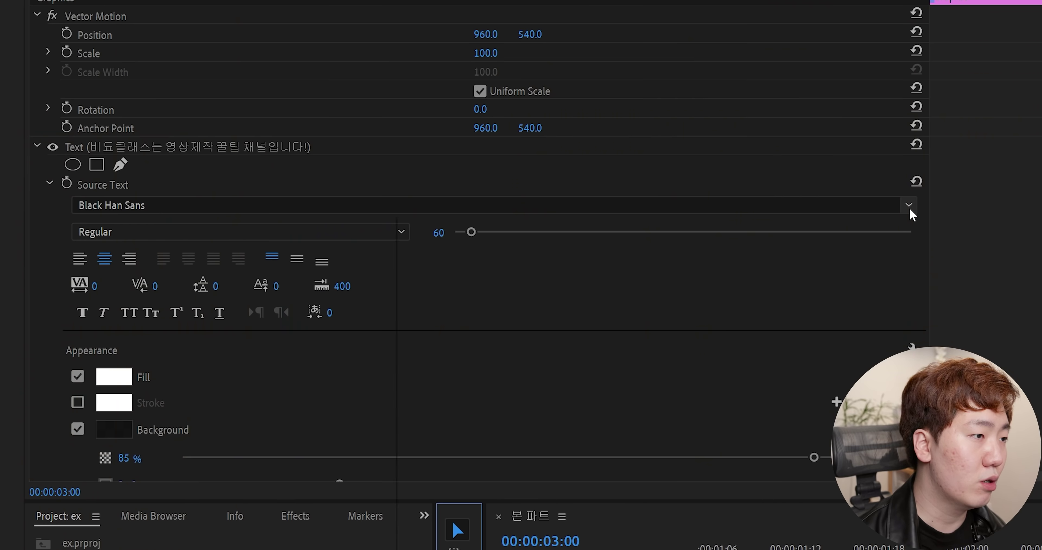
In Premiere Pro, change the subtitle's font from the font list to Noto Serif CJK KR
left_click(908, 206)
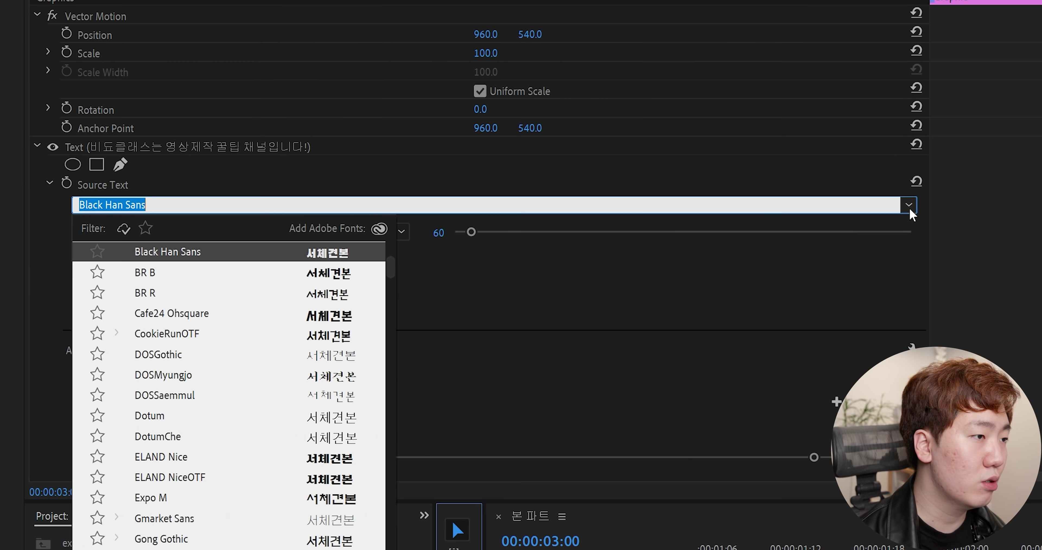
scroll(259, 384, "down", 4)
scroll(284, 406, "down", 2)
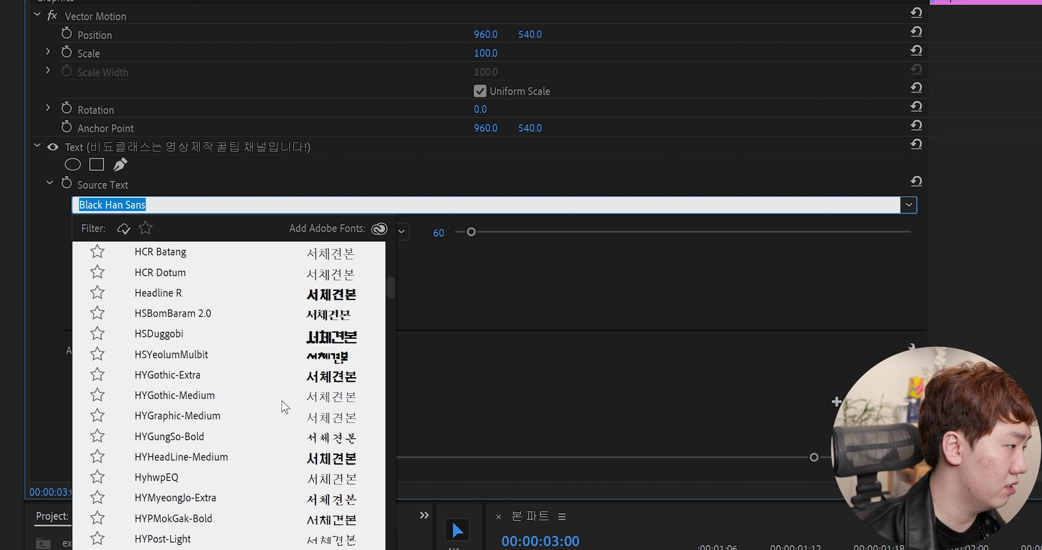
type("no")
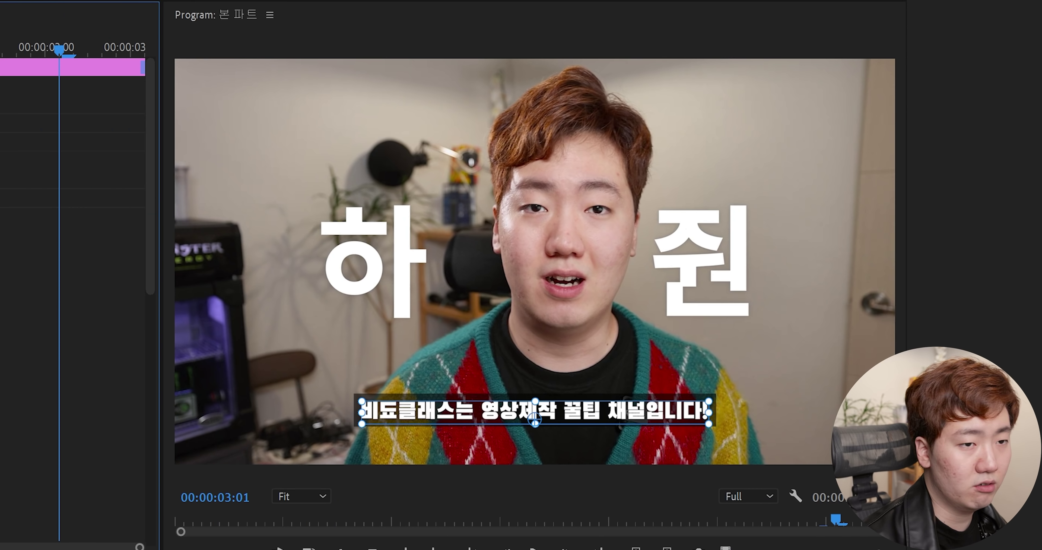
left_click(716, 410)
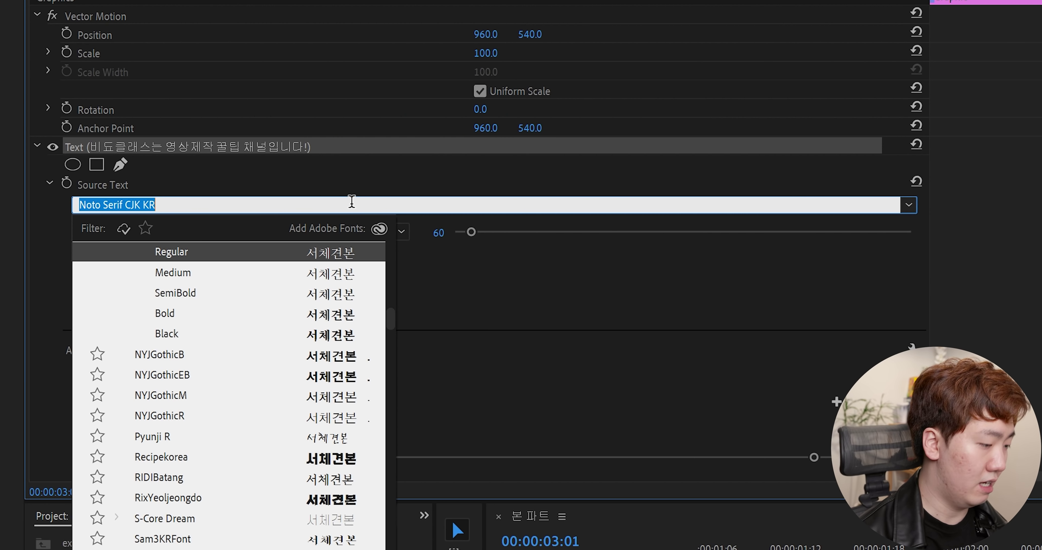
Find RIDIBatang among the fonts and apply it to the subtitle
type("ridi")
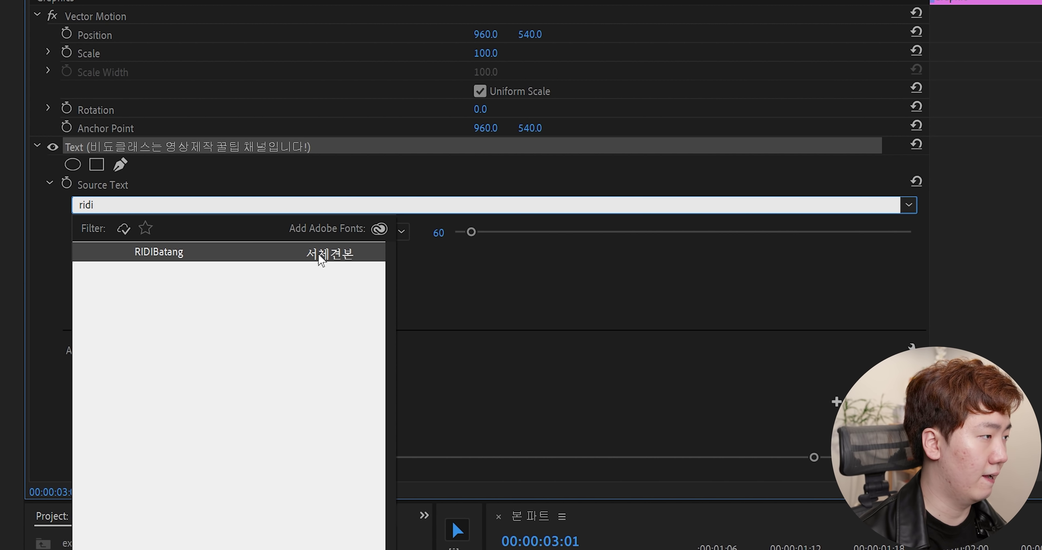
left_click(321, 259)
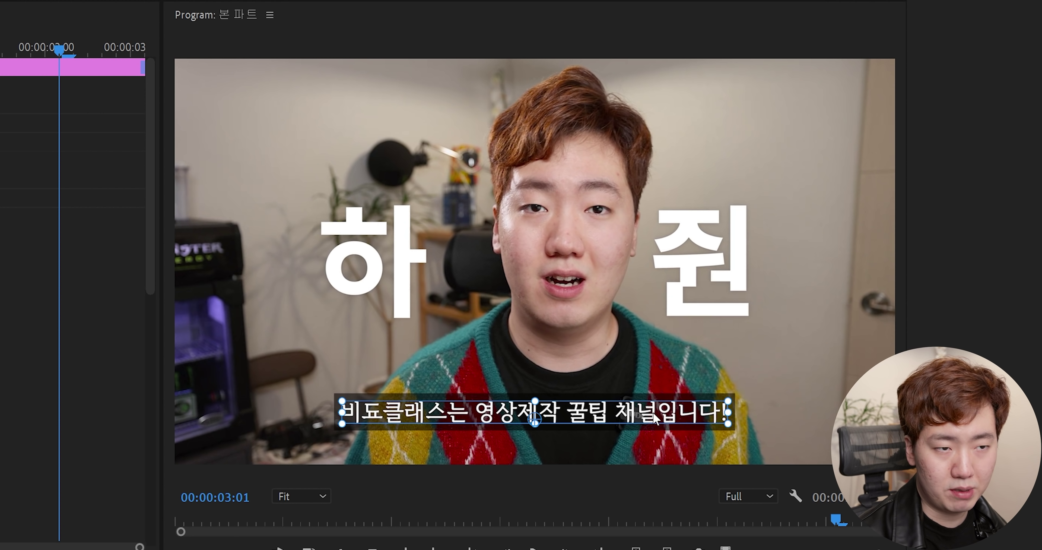
left_click(725, 446)
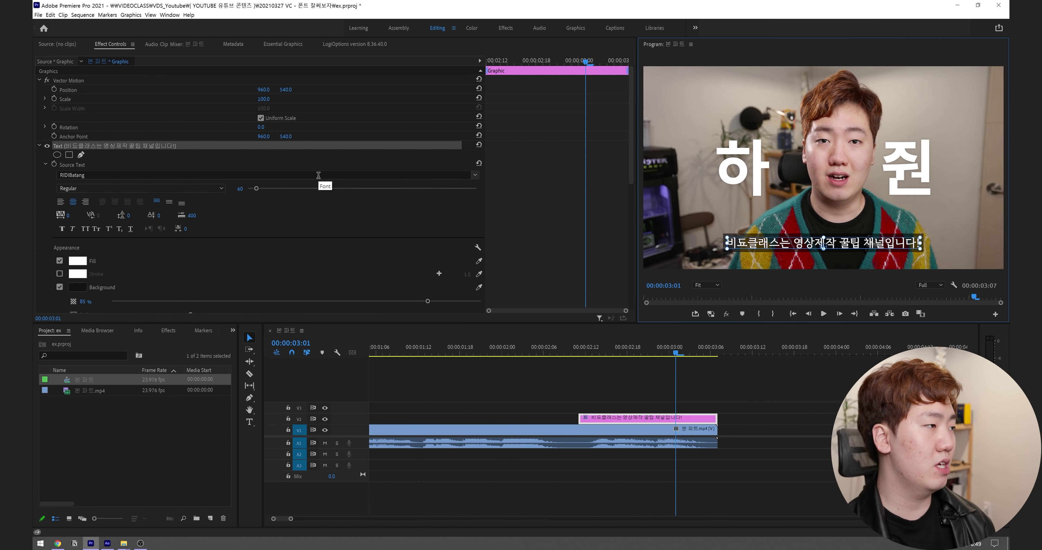
Browse the font samples on the website and set the subtitle's font to Gmarket Sans Light
left_click(475, 175)
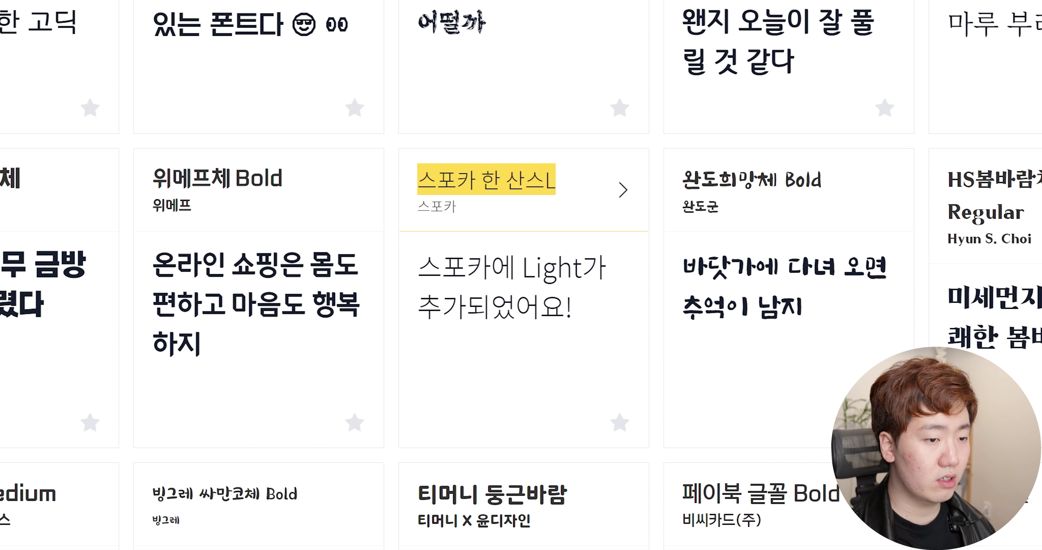
scroll(485, 179, "down", 3)
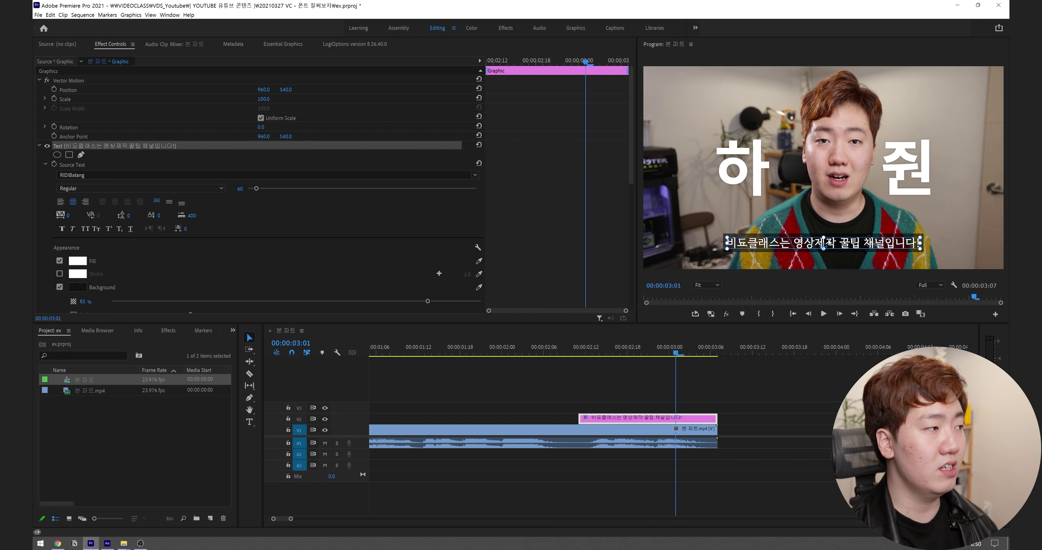
left_click(393, 174)
type("gm")
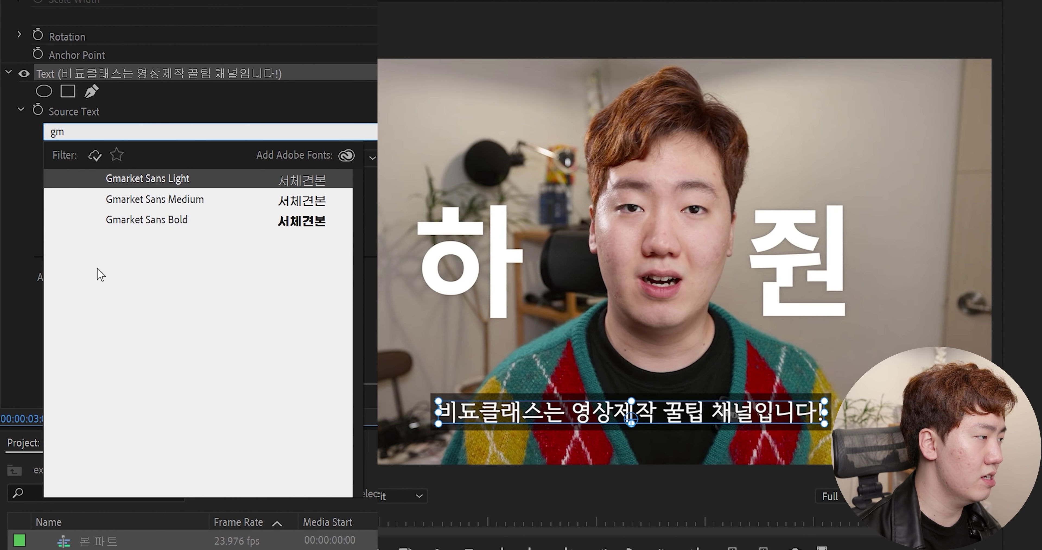
left_click(180, 186)
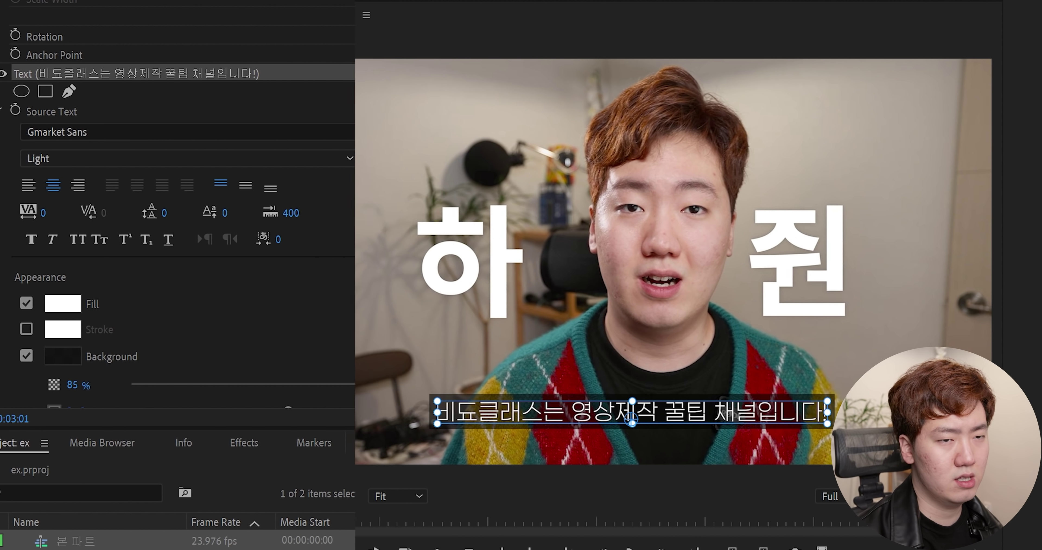
left_click(761, 424)
Change the subtitle's font to a weight of NEXON Lv2 Gothic and check it in an enlarged program preview
left_click(80, 132)
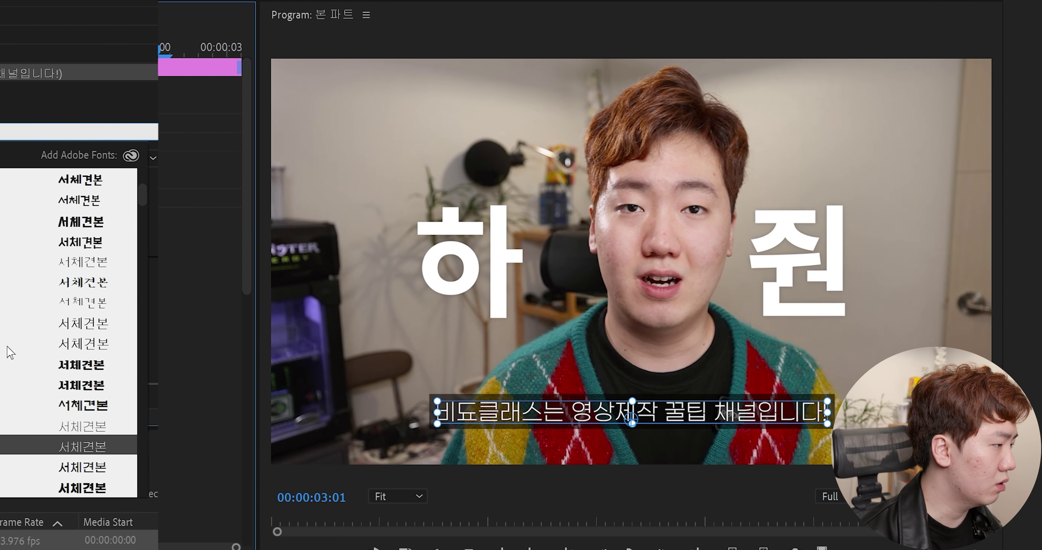
scroll(216, 350, "down", 6)
scroll(207, 369, "down", 5)
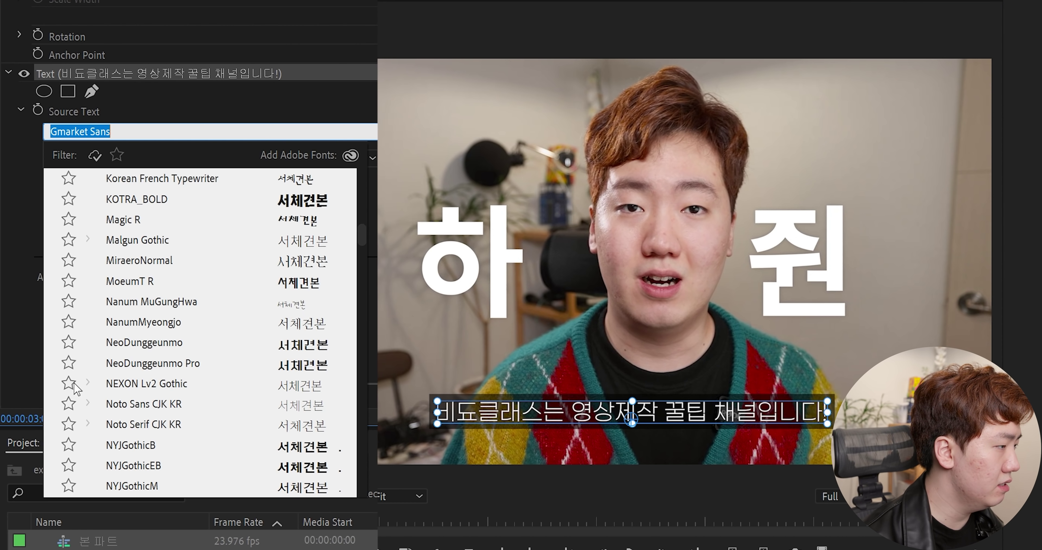
left_click(88, 383)
left_click(121, 404)
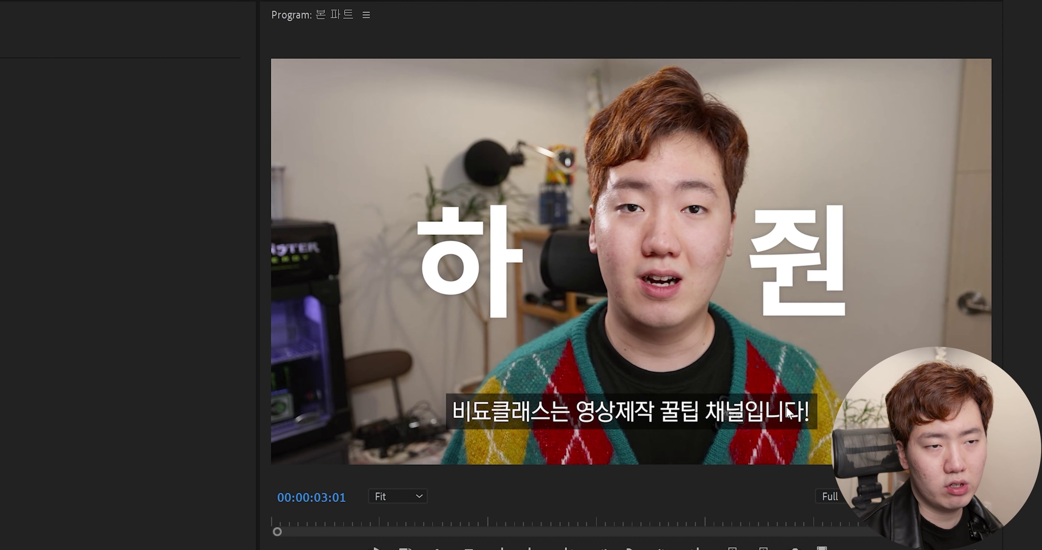
left_click(791, 420)
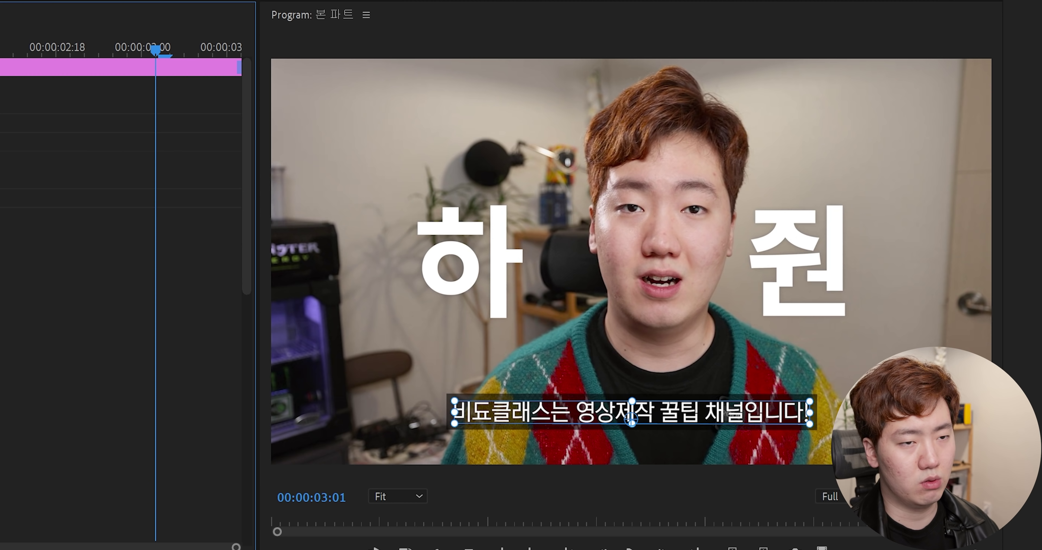
key("grave")
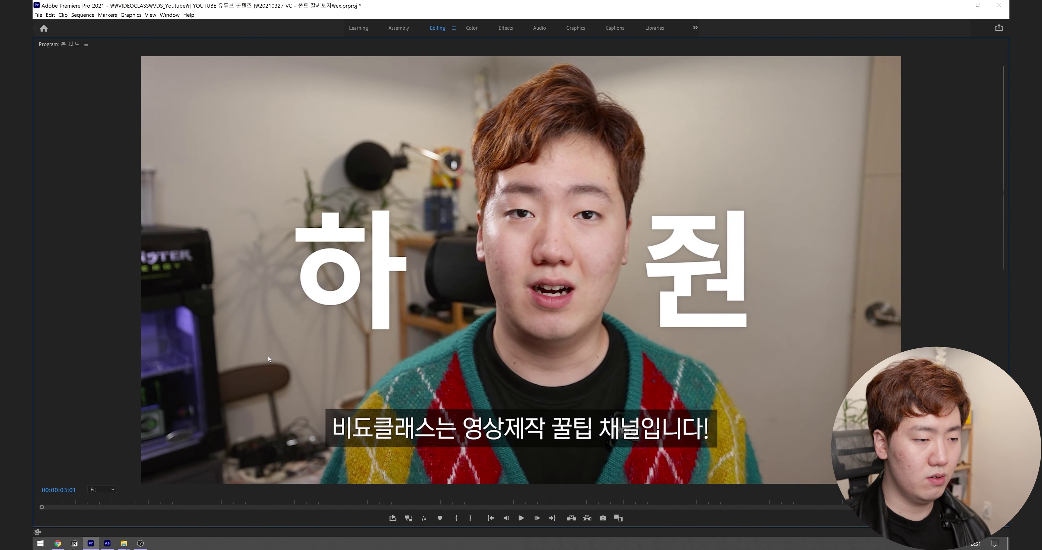
key("grave")
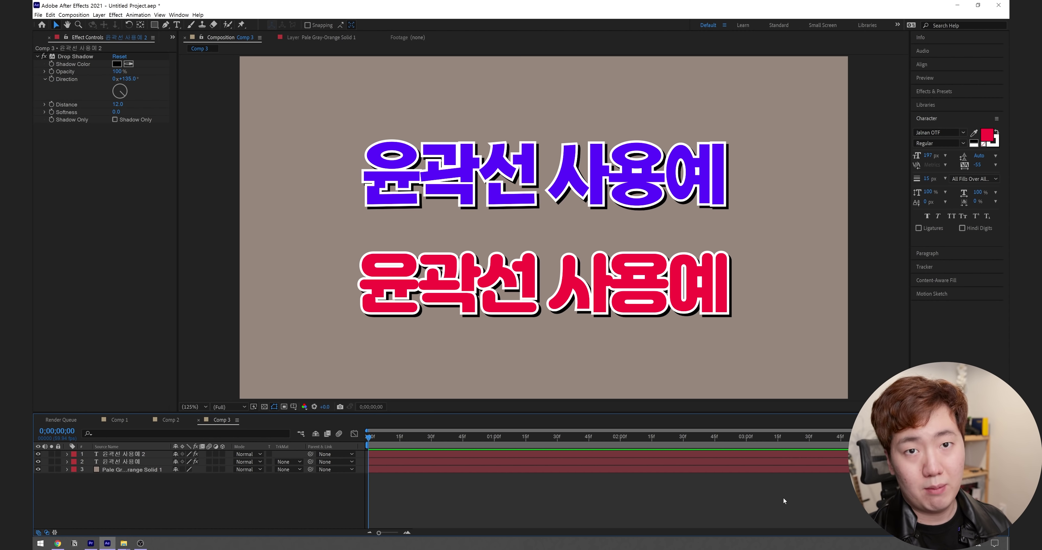
Select the blue title and examine the options for its fill and stroke order
left_click(653, 194)
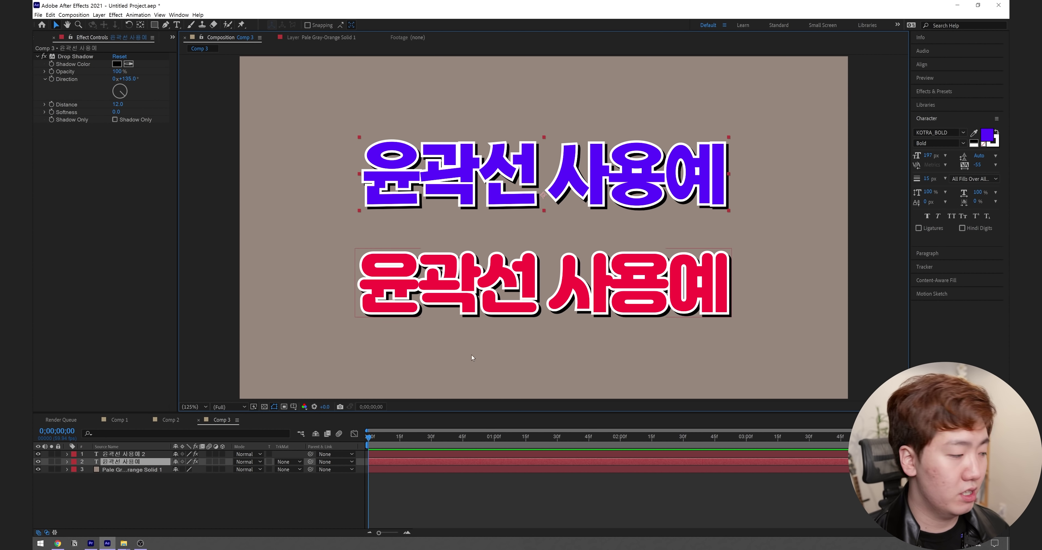
left_click(58, 544)
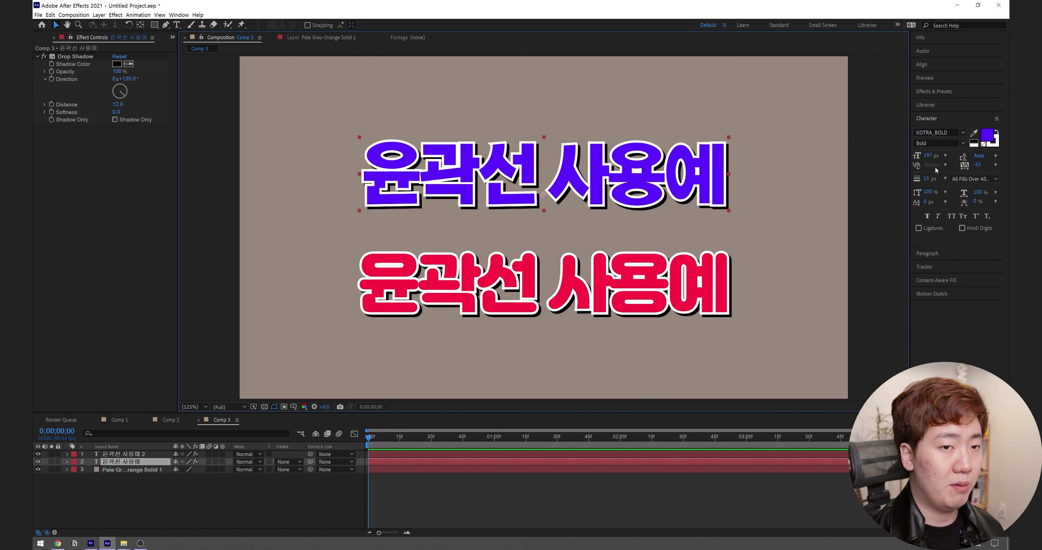
left_click(974, 179)
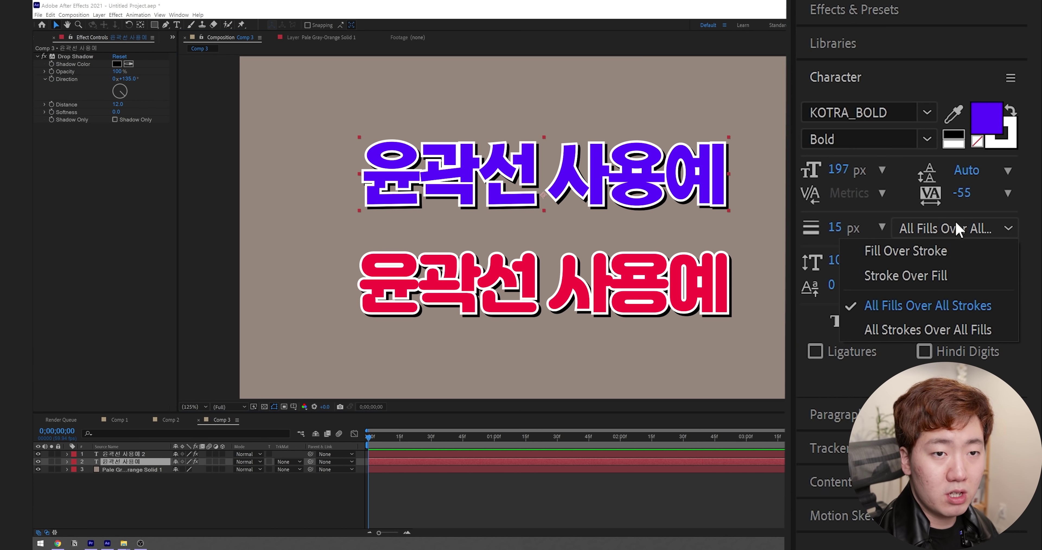
left_click(877, 76)
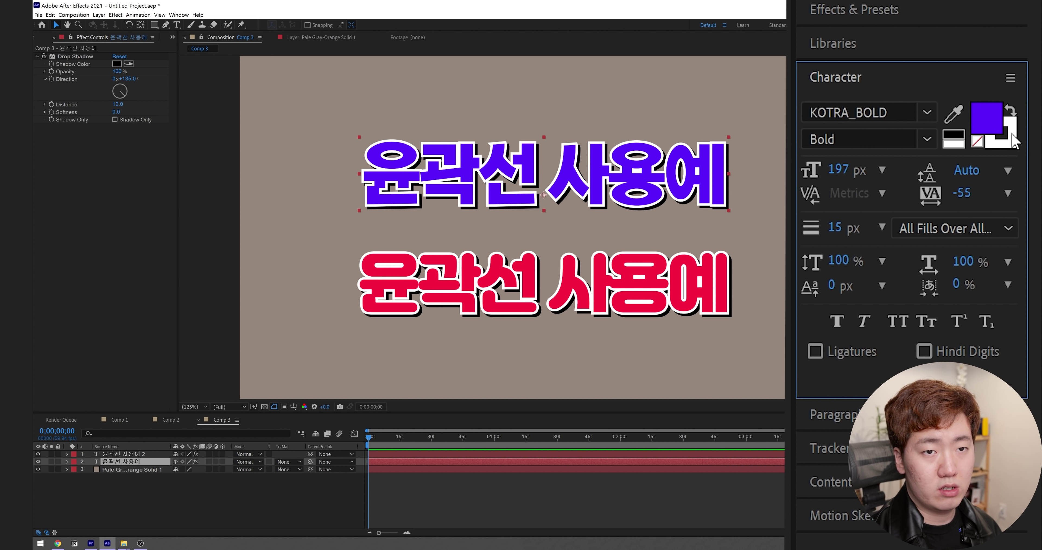
Open the blue title's stroke color for editing and try out other colors
left_click(1004, 142)
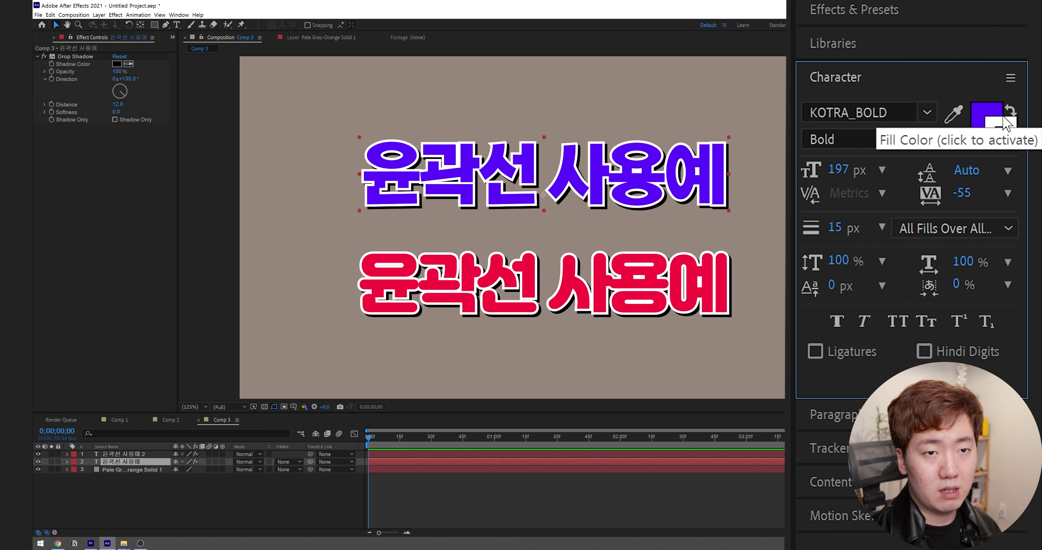
left_click(1003, 142)
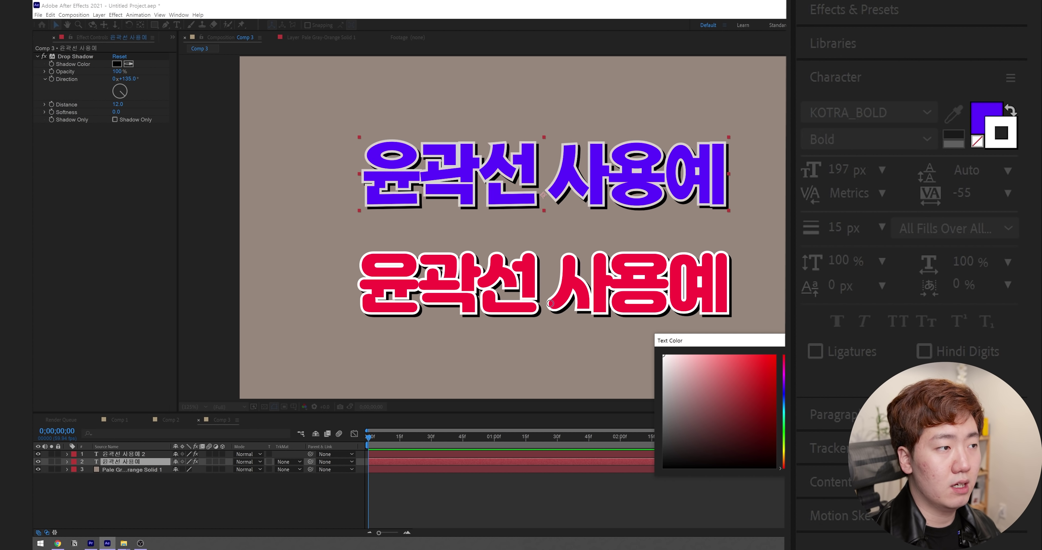
mouse_move(558, 190)
left_mouse_down()
mouse_move(773, 373)
mouse_move(647, 161)
left_mouse_up()
key("Return")
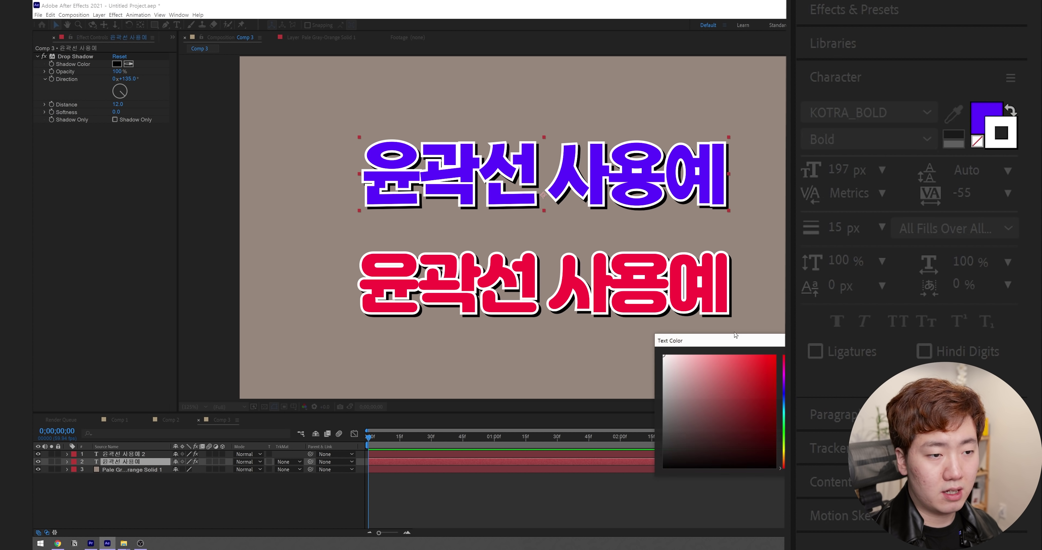
left_click(1003, 142)
mouse_move(763, 360)
left_mouse_down()
mouse_move(716, 296)
mouse_move(735, 284)
left_mouse_up()
left_click_drag(702, 198, 584, 210)
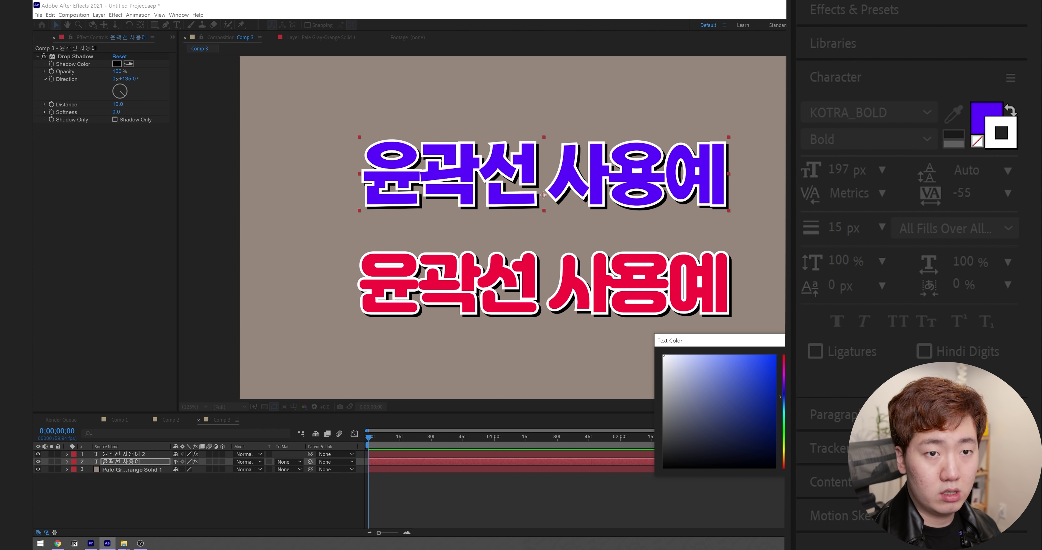
key("Return")
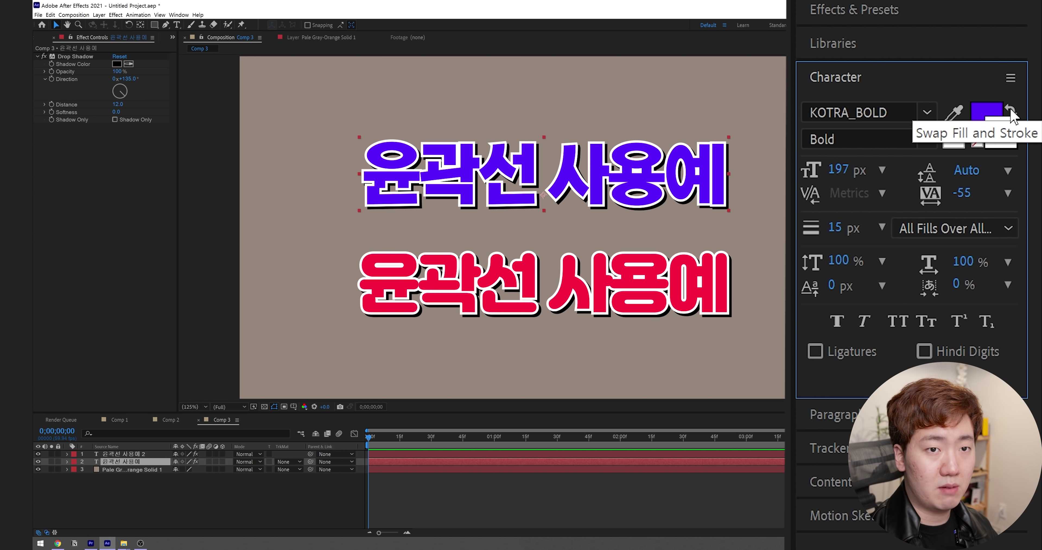
Swap the blue title's fill and stroke colors, then swap them back
left_click(1010, 107)
scroll(682, 126, "up", 1)
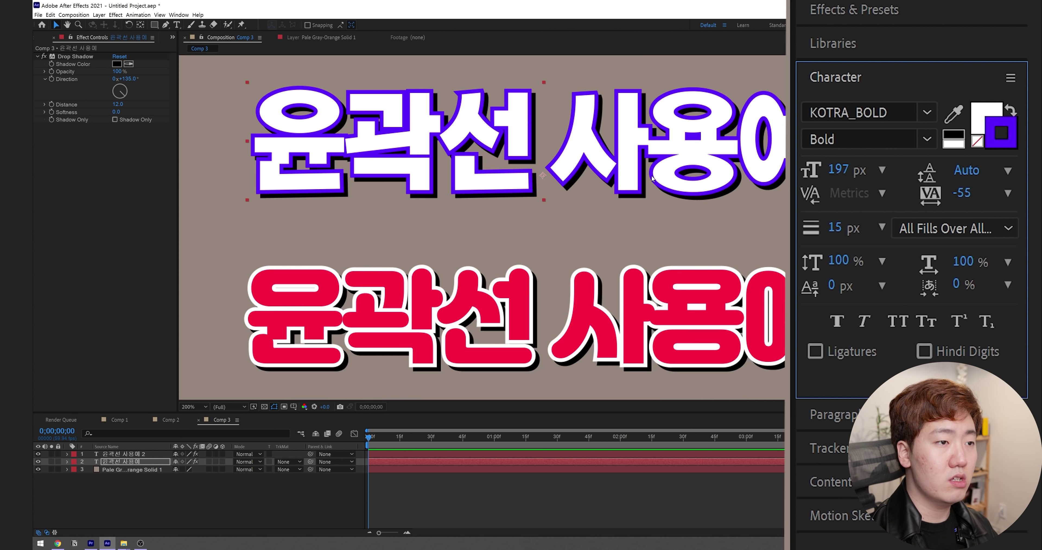
scroll(682, 126, "down", 2)
left_click(1009, 113)
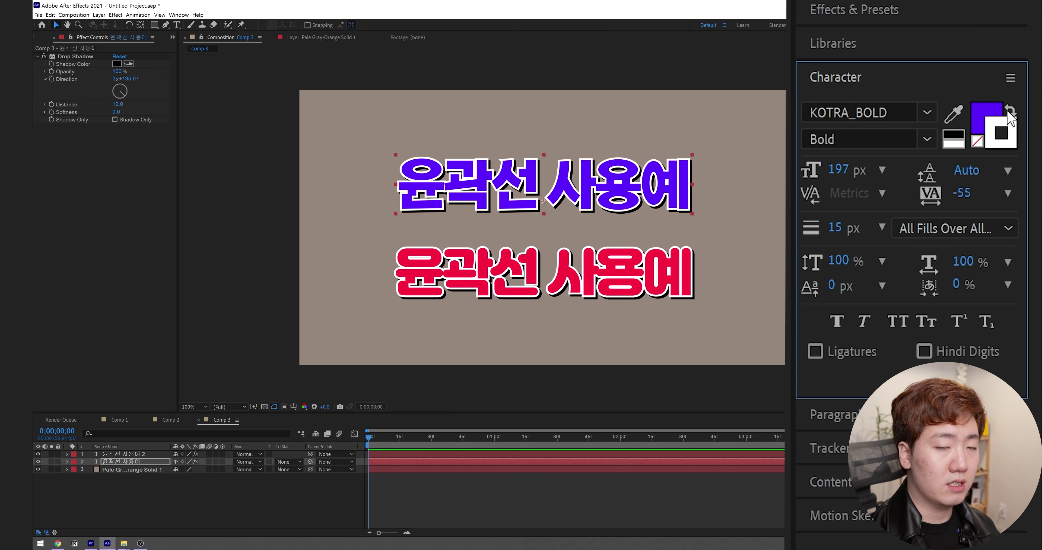
Select the blue title and try a 54 px stroke width on it
left_click(571, 272)
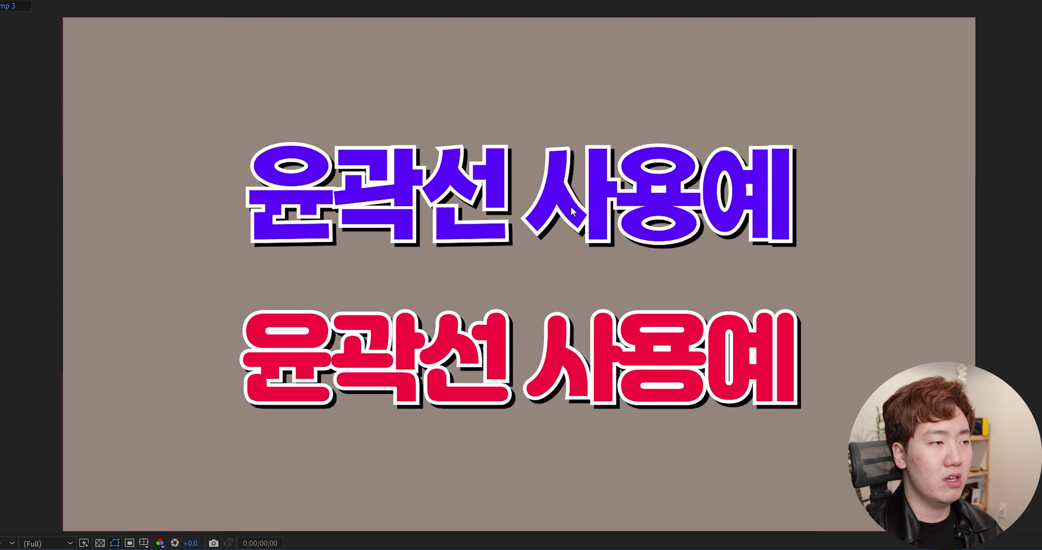
left_click(574, 194)
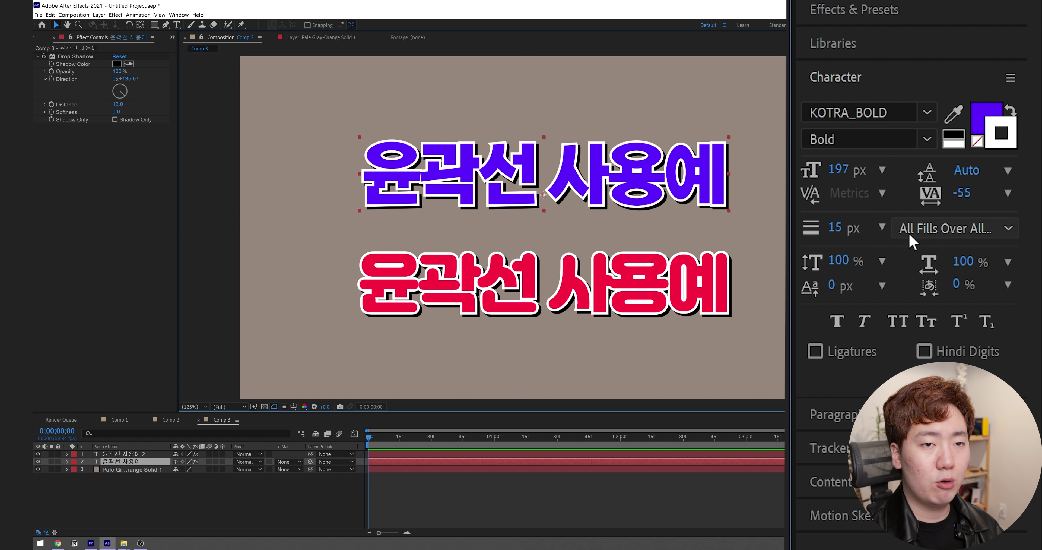
left_click_drag(835, 228, 898, 227)
scroll(775, 178, "up", 1)
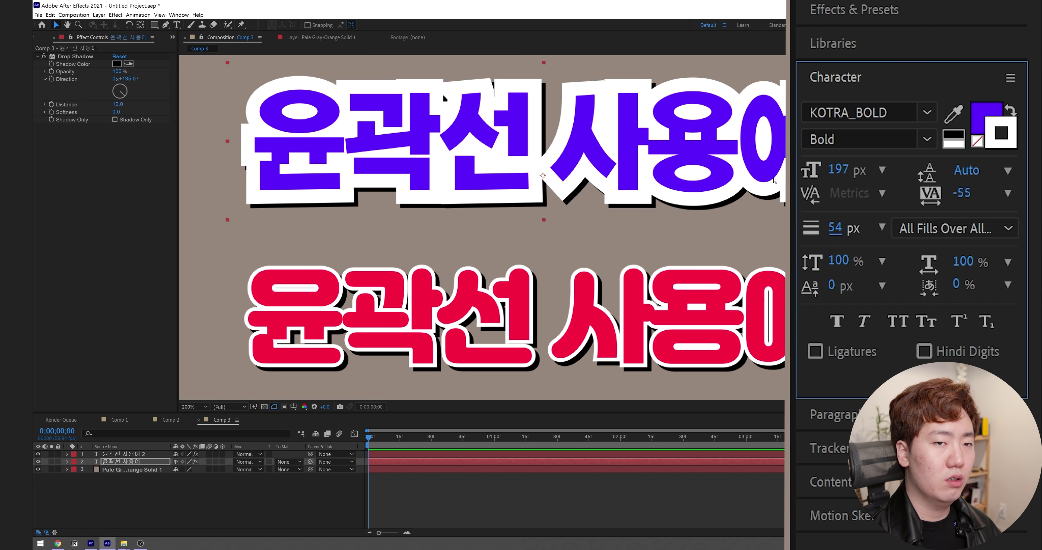
scroll(776, 170, "down", 1)
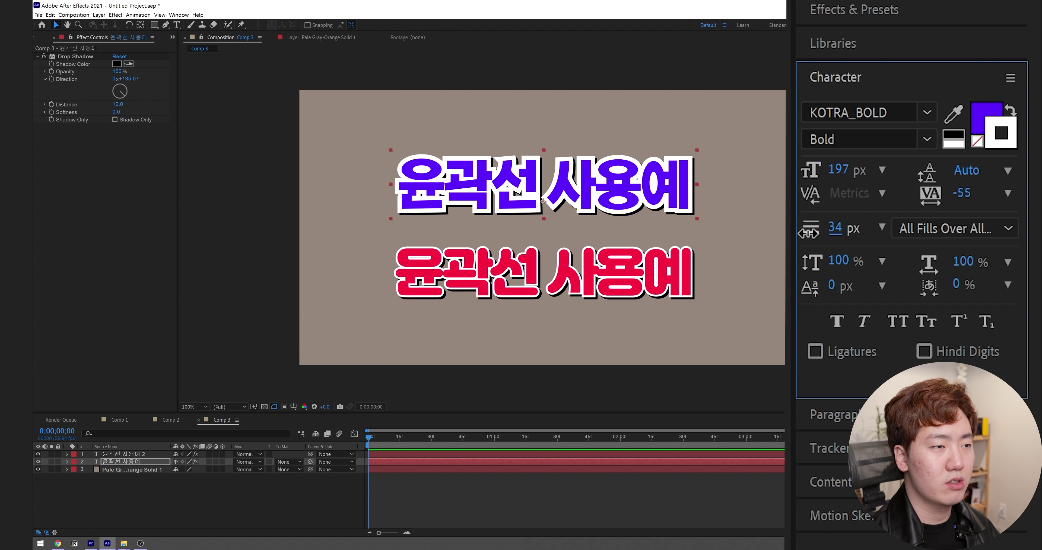
Narrow the blue title's stroke to 5 px, then widen it to 25 px
left_click_drag(828, 226, 807, 226)
scroll(612, 172, "down", 4)
scroll(612, 171, "up", 3)
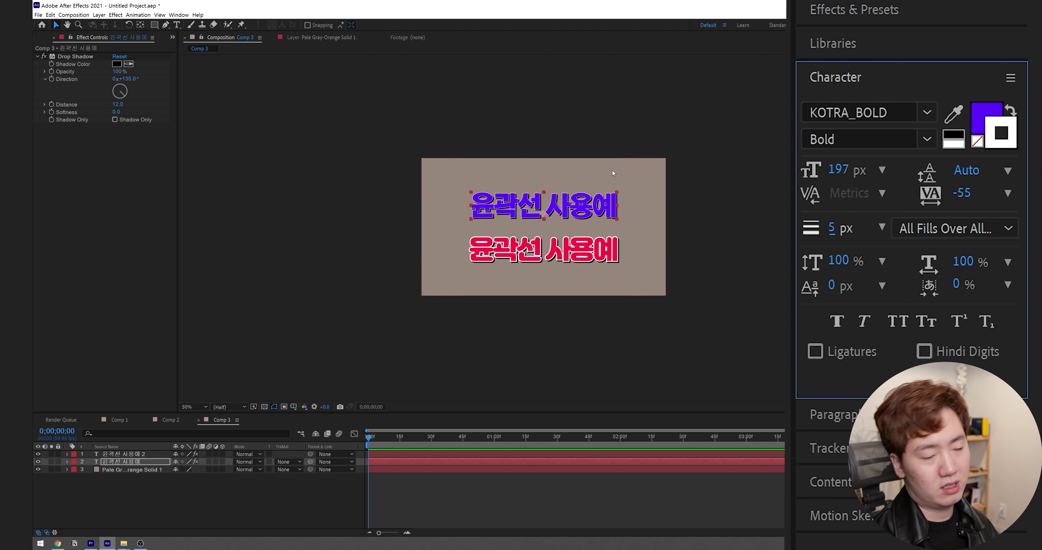
scroll(613, 173, "up", 2)
scroll(613, 174, "down", 1)
left_click_drag(831, 227, 843, 226)
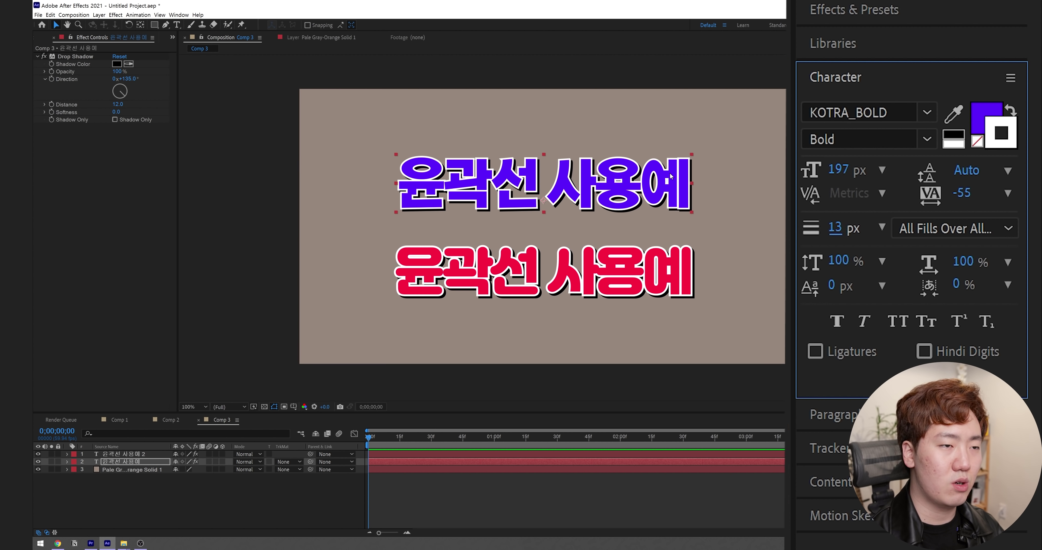
left_click_drag(830, 227, 848, 231)
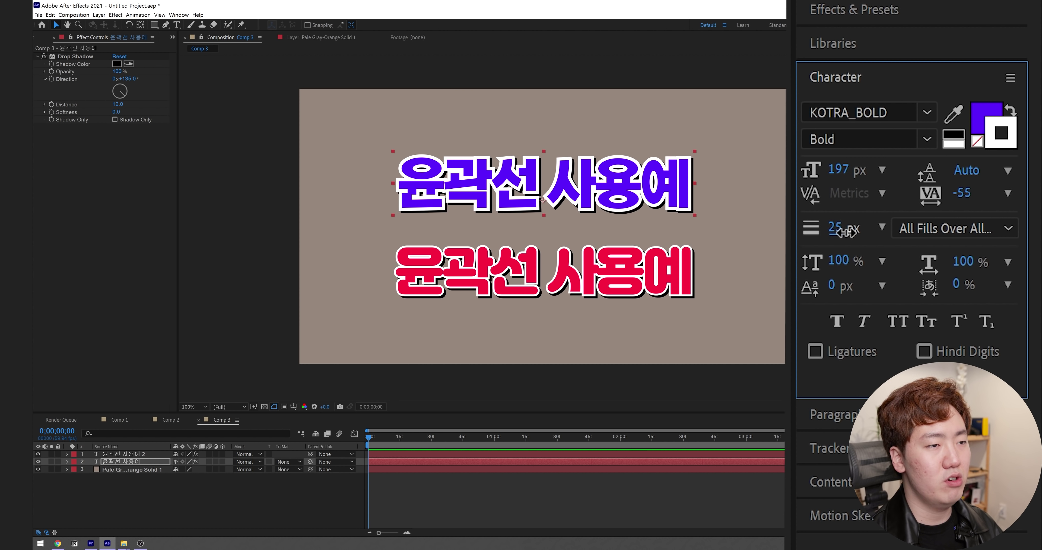
Try the Stroke Over Fill order on the blue title
left_click(935, 229)
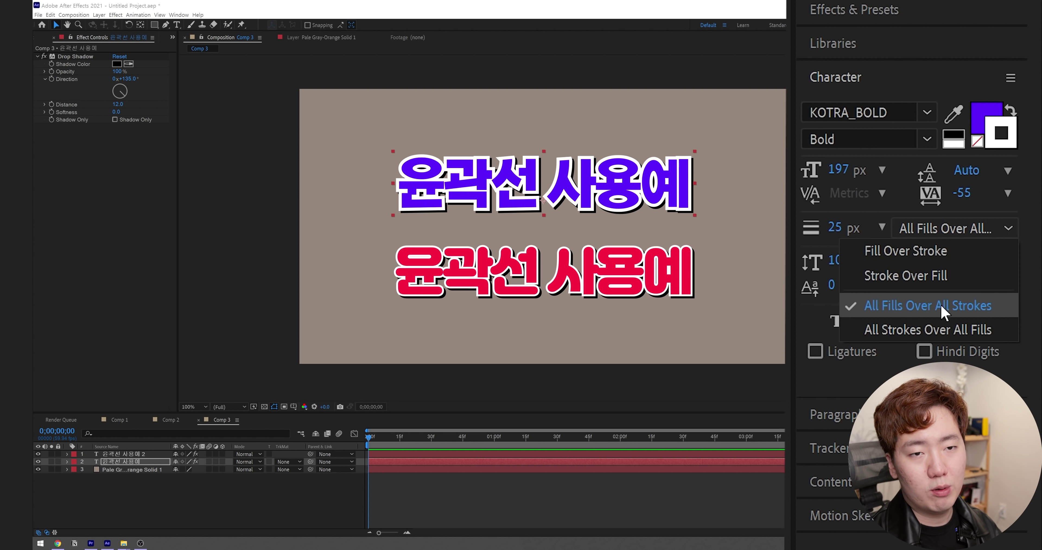
left_click(955, 308)
left_click(931, 229)
left_click(912, 271)
Try Fill Over Stroke on the blue title with its tracking at -315, then undo the tracking change
left_click(934, 228)
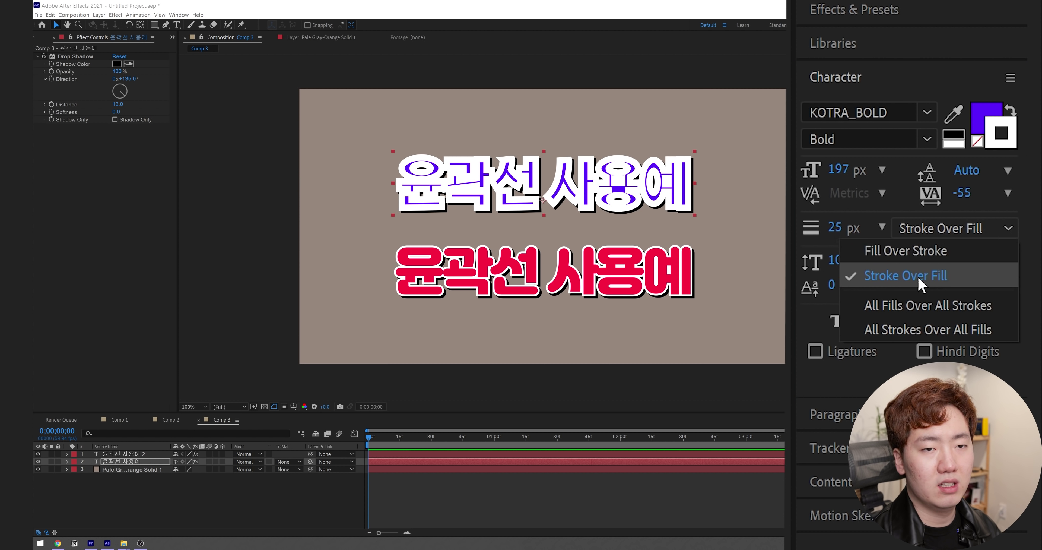
left_click(926, 251)
left_click(941, 230)
left_click(934, 229)
left_click_drag(959, 198, 608, 203)
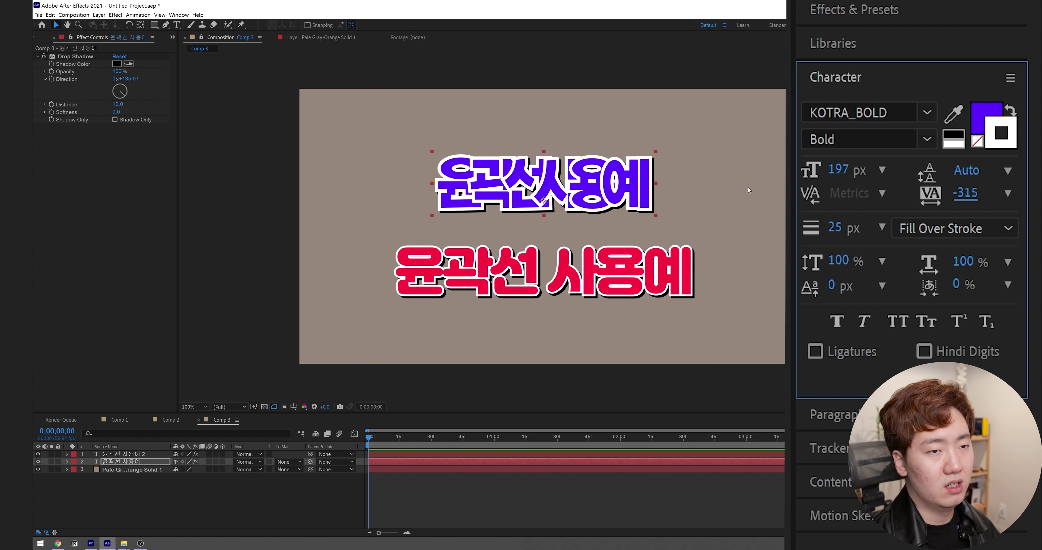
key("ctrl+z")
Set the blue title's fill and stroke order to All Fills Over All Strokes
left_click(945, 234)
left_click(931, 288)
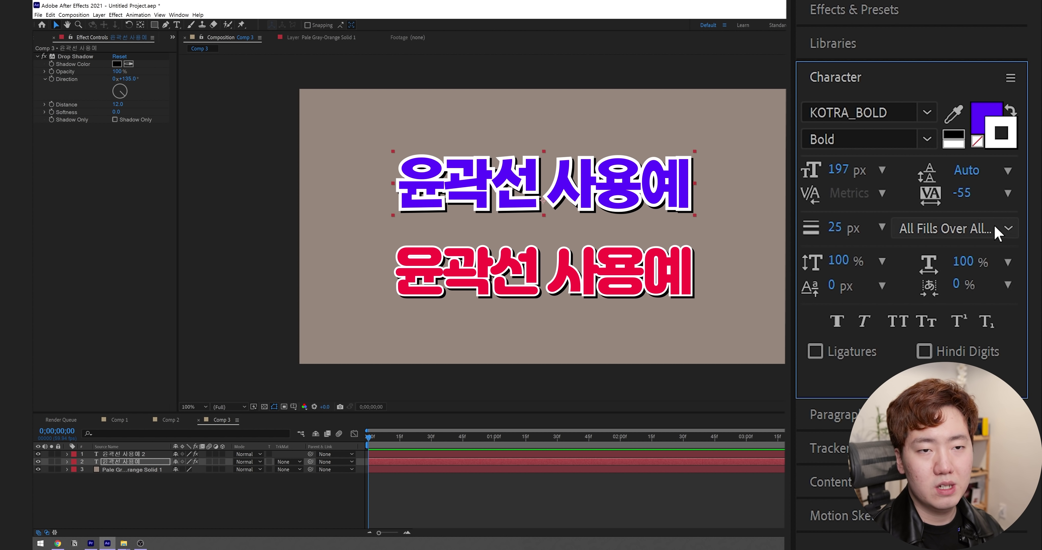
left_click(1004, 228)
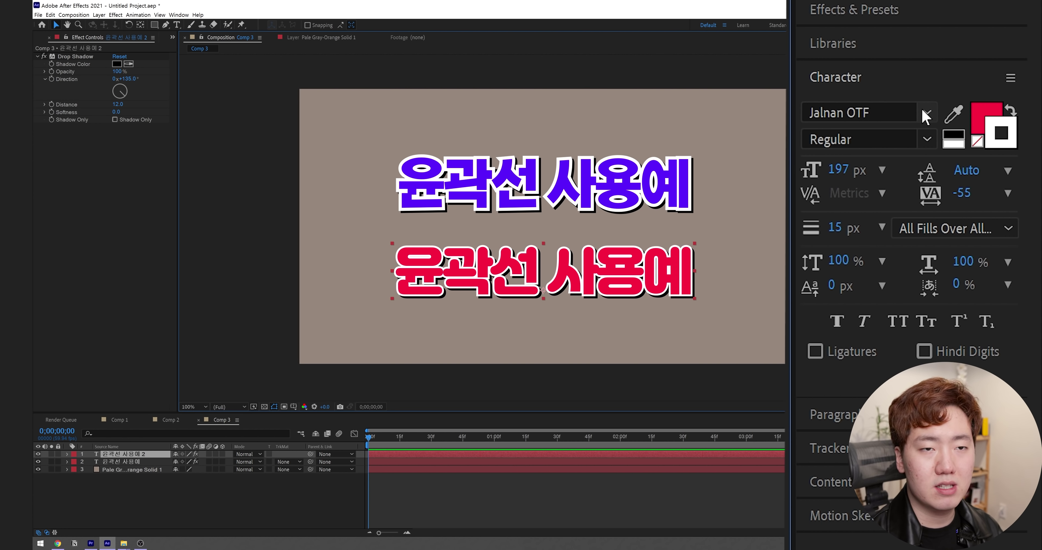
With the red title selected, change its font to NEXON Lv2 Gothic Light
left_click(926, 114)
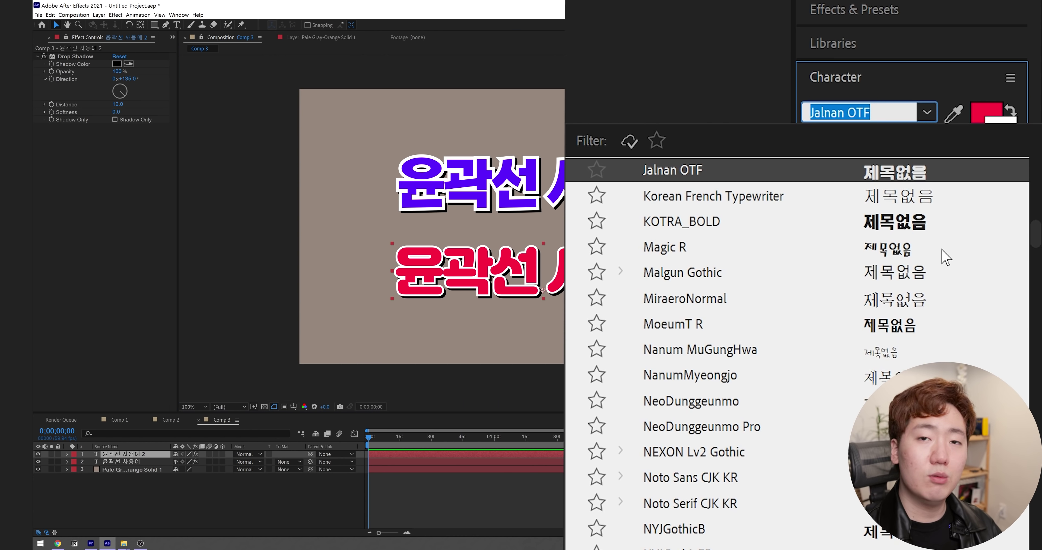
scroll(945, 257, "up", 15)
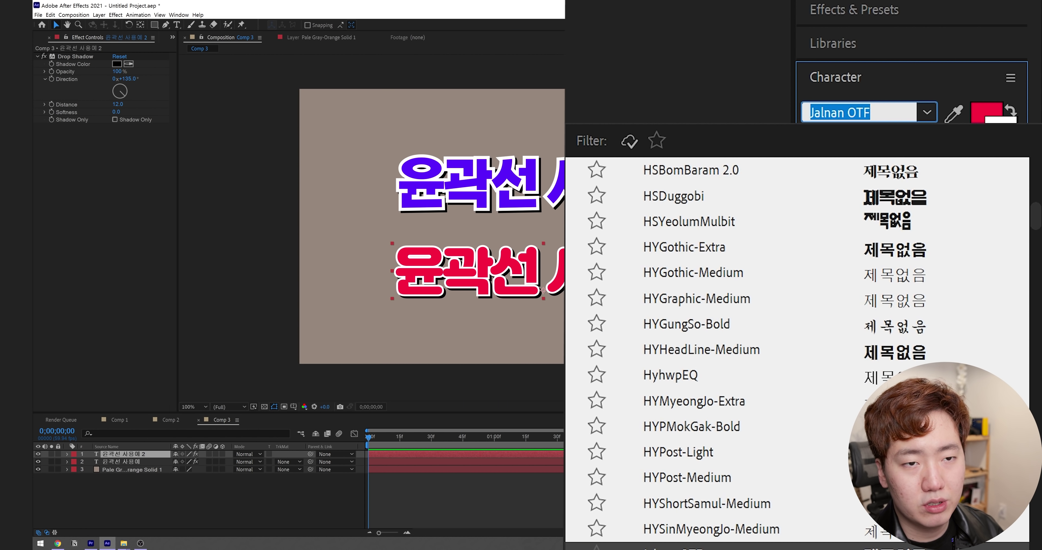
scroll(797, 352, "up", 3)
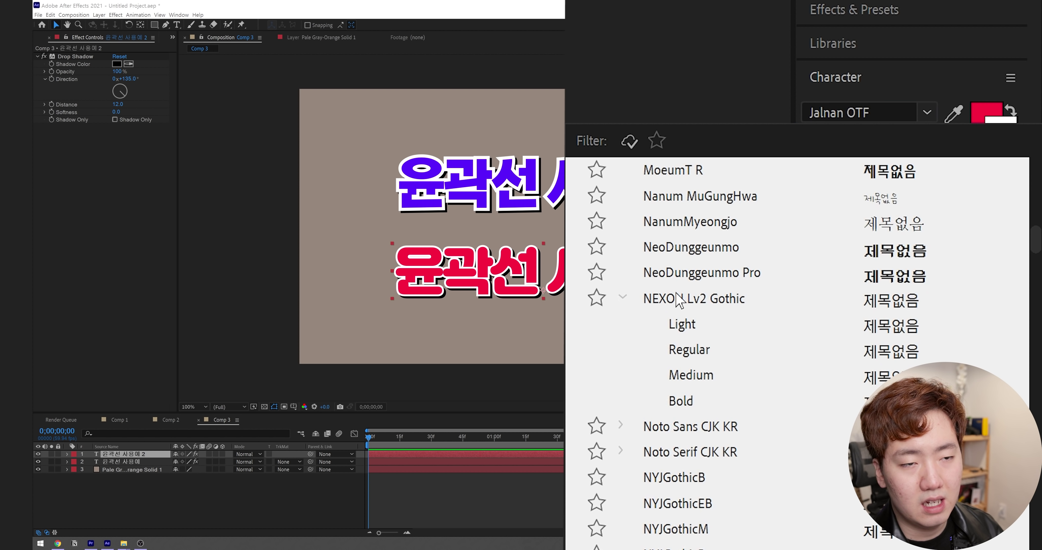
left_click(695, 328)
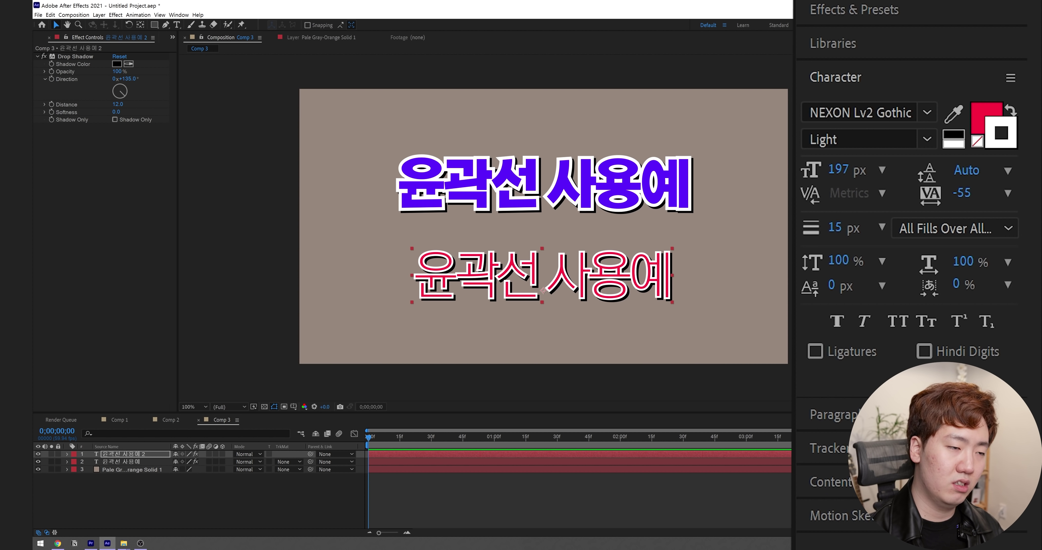
Change the red title's font weight to Bold and set its stroke width to 32 px
mouse_move(835, 228)
left_mouse_down()
mouse_move(896, 212)
mouse_move(849, 229)
mouse_move(831, 230)
mouse_move(863, 220)
mouse_move(796, 227)
mouse_move(812, 227)
mouse_move(792, 239)
mouse_move(814, 243)
left_mouse_up()
left_click(927, 139)
left_click(839, 235)
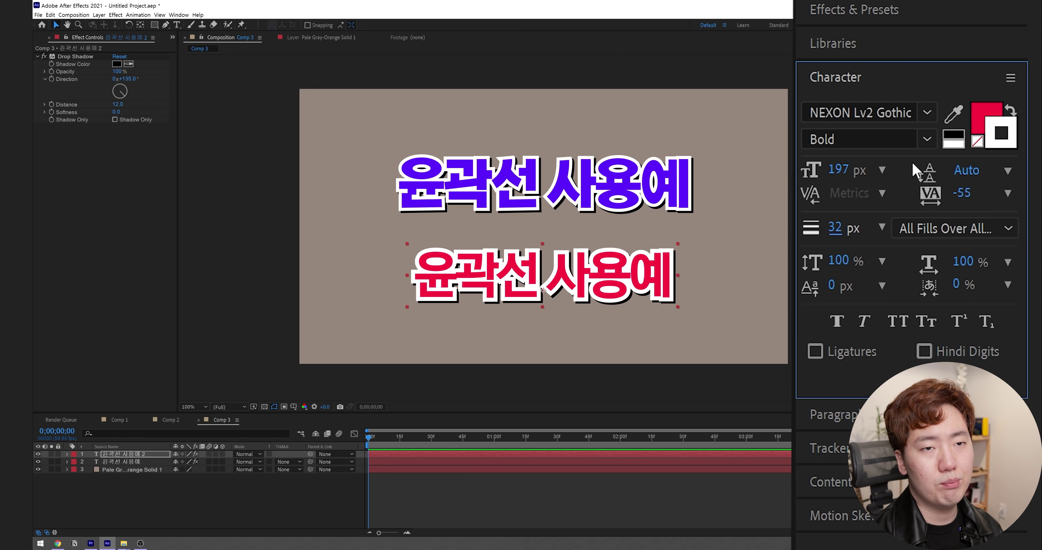
Set the red title's font to RixYeoljeongdo and its stroke width to 26 px
left_click(927, 112)
left_click(679, 426)
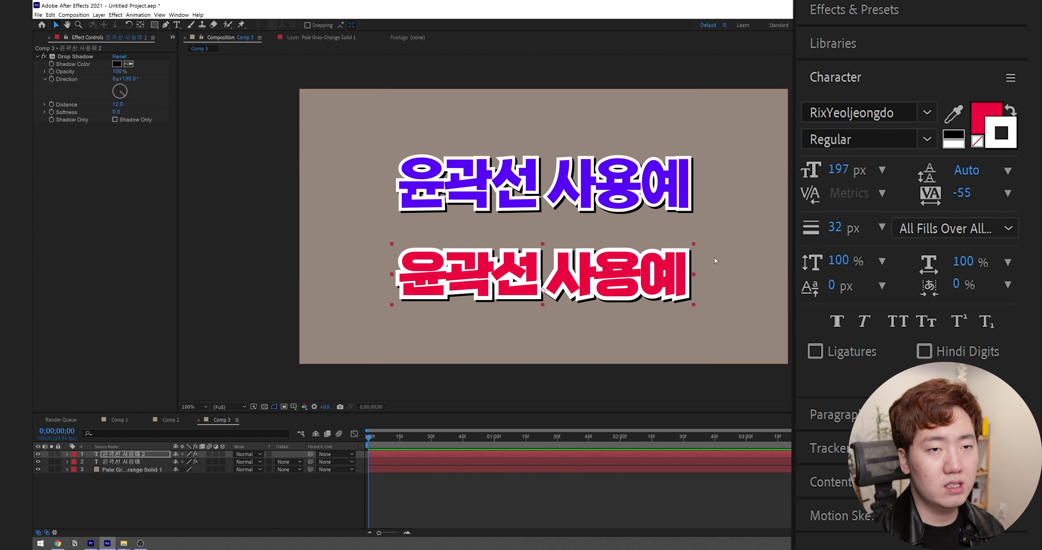
mouse_move(835, 227)
left_mouse_down()
mouse_move(793, 228)
mouse_move(811, 227)
left_mouse_up()
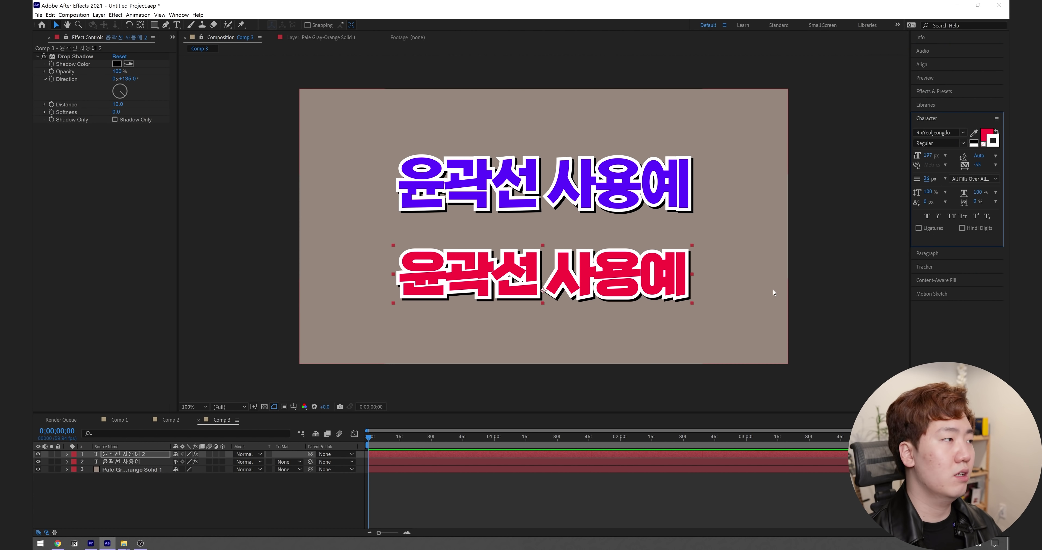
Switch the red title's Drop Shadow effect off and back on to compare the look
left_click(81, 48)
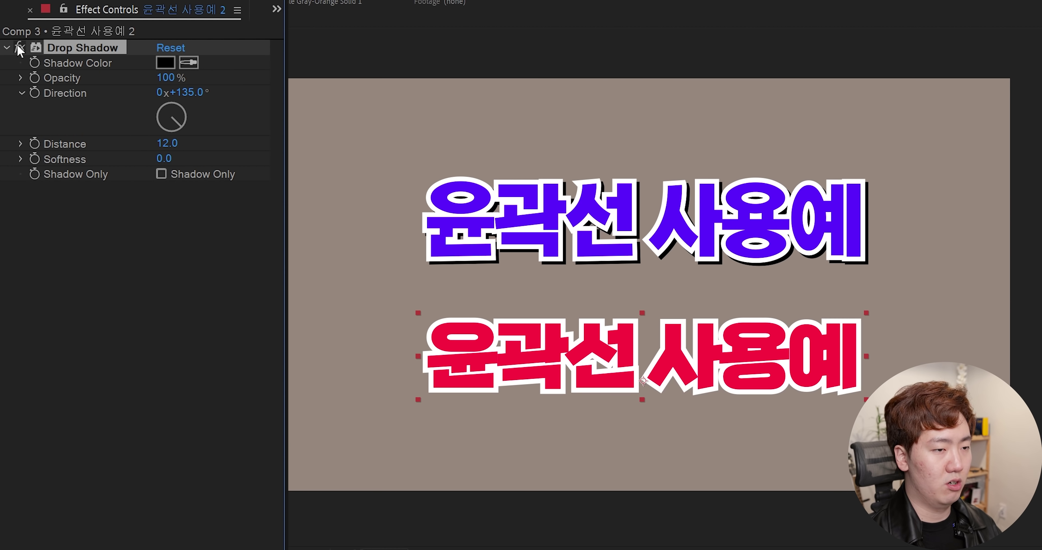
left_click(19, 48)
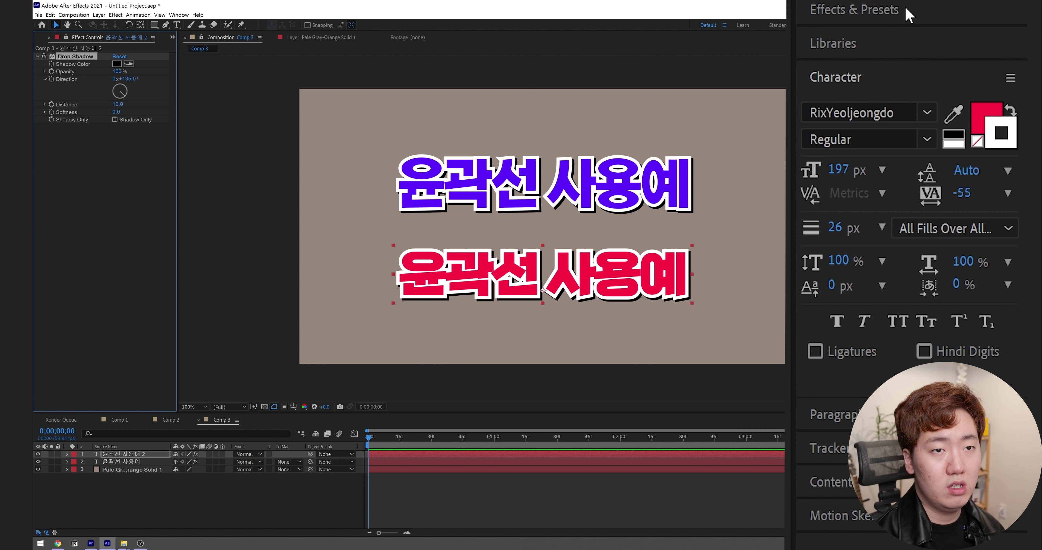
Search the effects for "bevel" and apply Bevel Alpha to the red title above Drop Shadow
left_click(908, 16)
left_click(849, 103)
type("beb")
key("BackSpace")
type("vel")
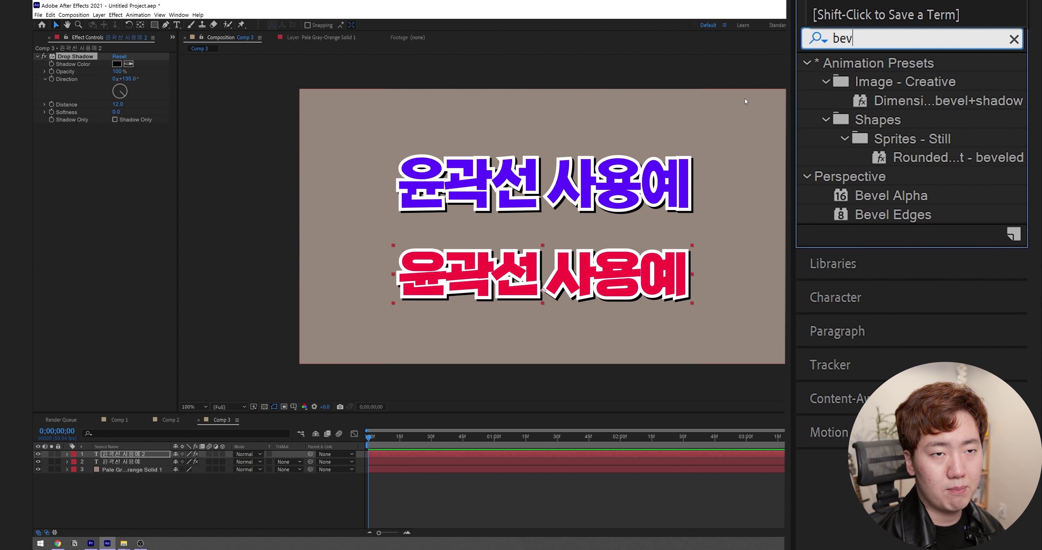
left_click_drag(891, 196, 107, 43)
Set the Bevel Alpha light intensity on the red title to 0.89
scroll(601, 243, "up", 1)
scroll(601, 243, "down", 1)
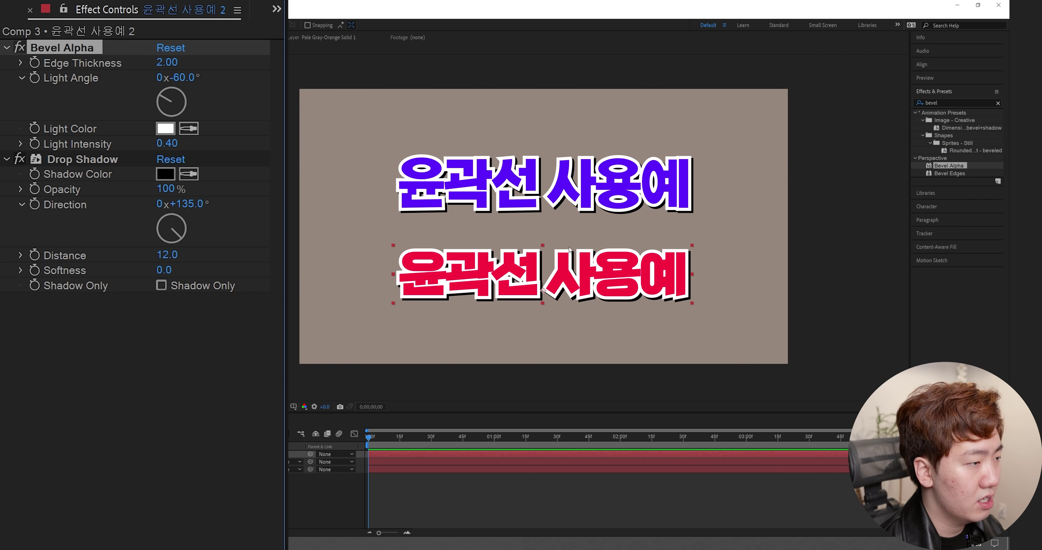
scroll(601, 244, "up", 1)
left_click_drag(184, 142, 115, 135)
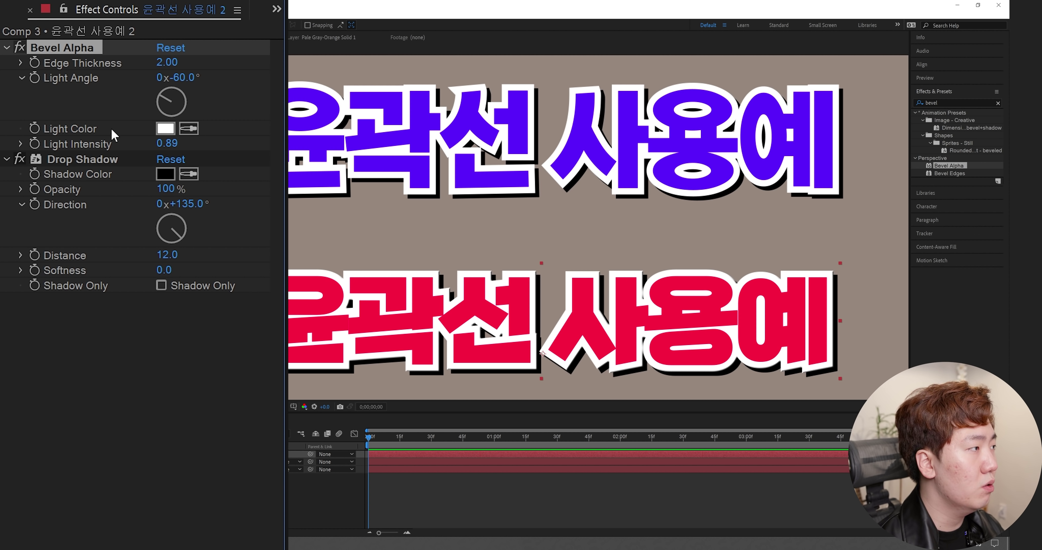
Set the Bevel Alpha light color on the red title to mint green
left_click(163, 128)
left_click(775, 355)
left_click_drag(792, 356, 816, 427)
key("Return")
Set the red title's Bevel Alpha edge thickness to 5.60 and its light intensity to 0.67
left_click_drag(167, 62, 196, 67)
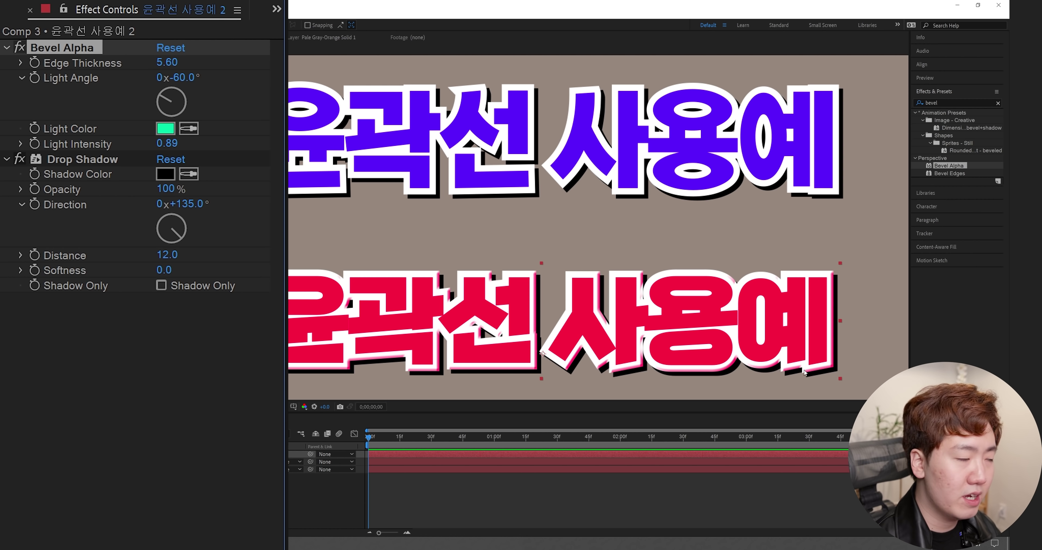
left_click_drag(172, 143, 77, 152)
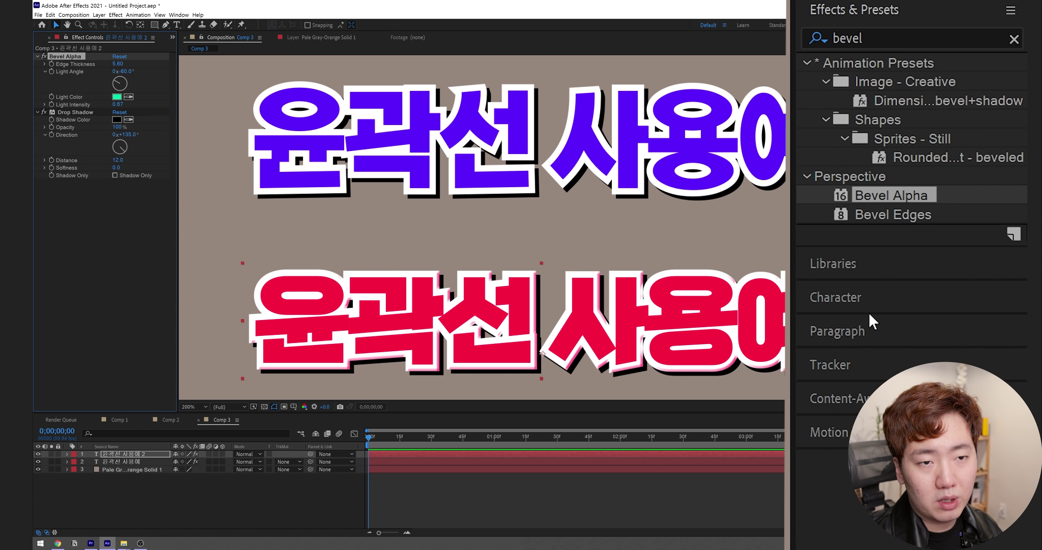
Swap the lower title's fill and stroke colors so the letters are white with a red outline
left_click(924, 206)
left_click(997, 130)
left_click(1010, 104)
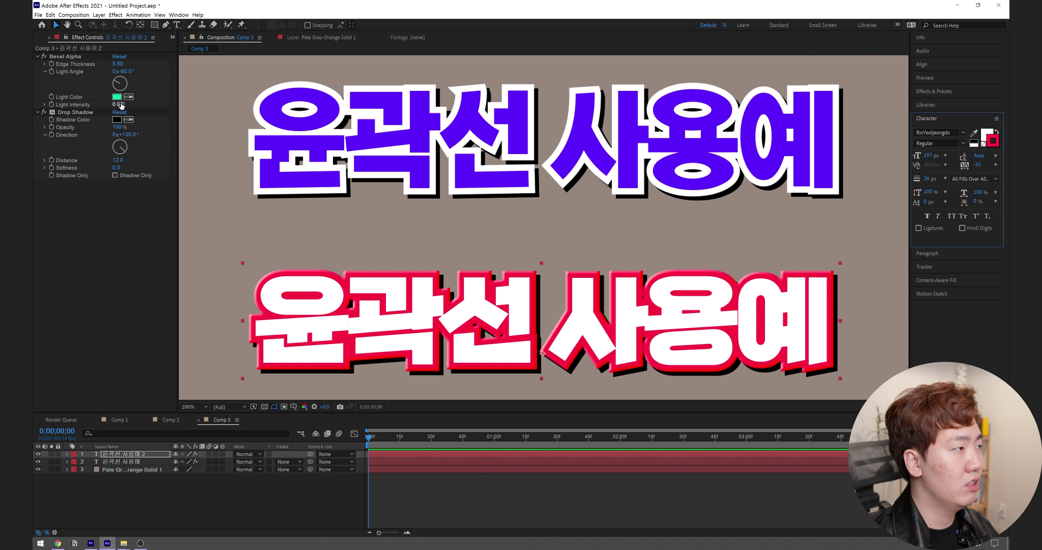
Set the lower title's Bevel Alpha light color to white (FFFFFF) and its light angle to -27°
left_click(117, 97)
left_click(663, 355)
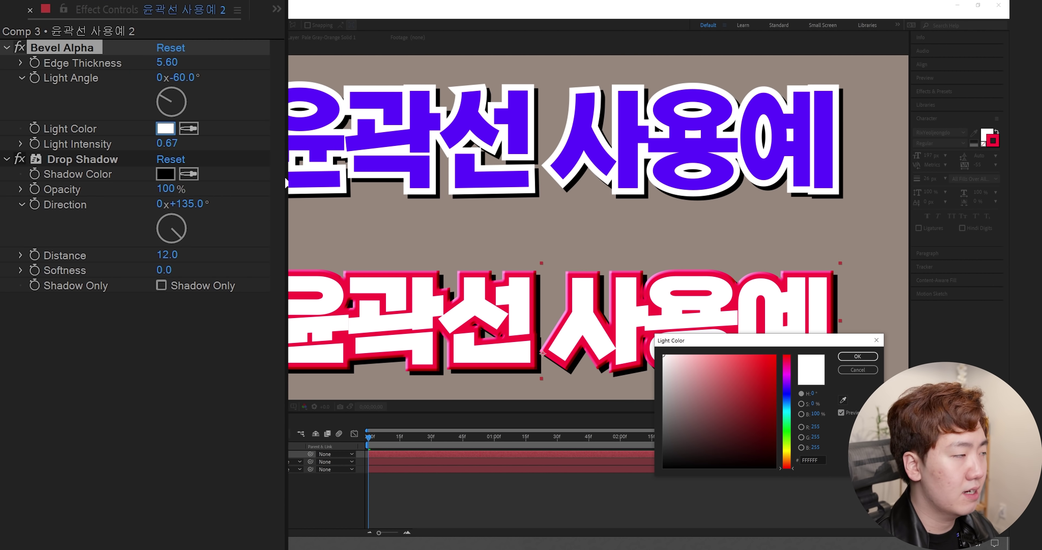
key("Return")
left_click_drag(163, 93, 161, 80)
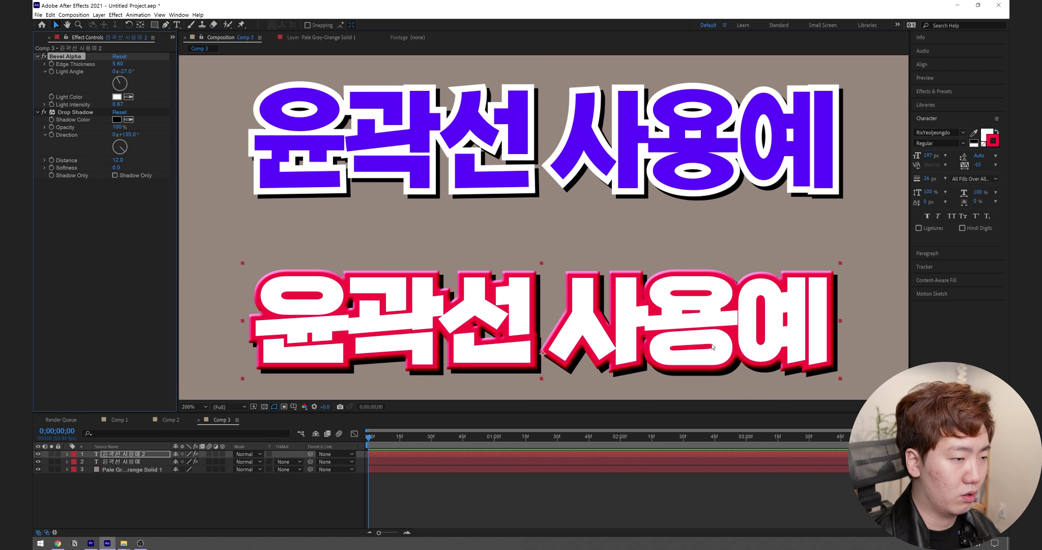
left_click_drag(735, 353, 719, 325)
key("ctrl+z")
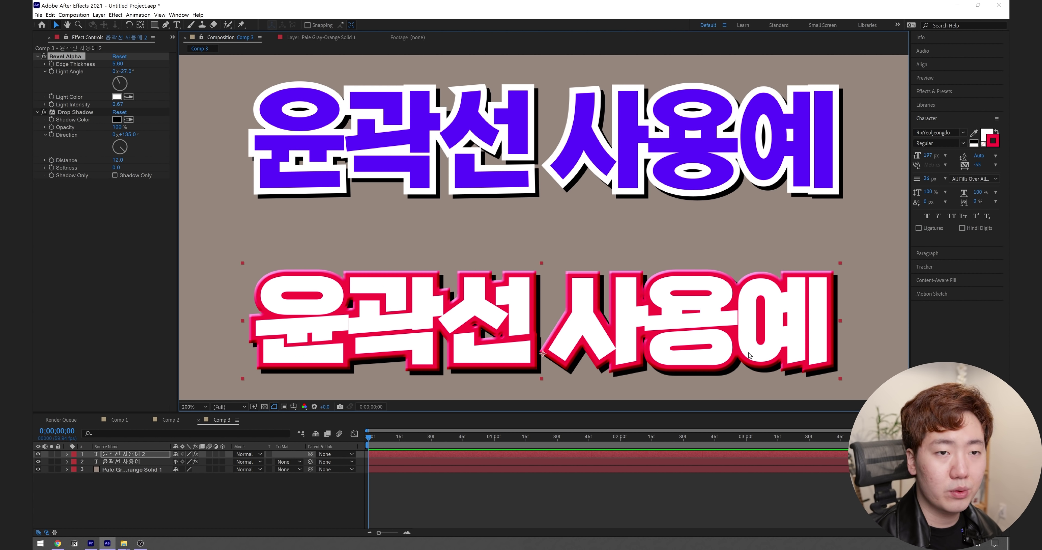
Change the lower title's fill to pale yellow and its Drop Shadow color to dark purple
left_click(985, 136)
left_click(712, 361)
left_click_drag(786, 434, 786, 460)
left_click_drag(753, 374, 768, 282)
left_click_drag(789, 454, 787, 443)
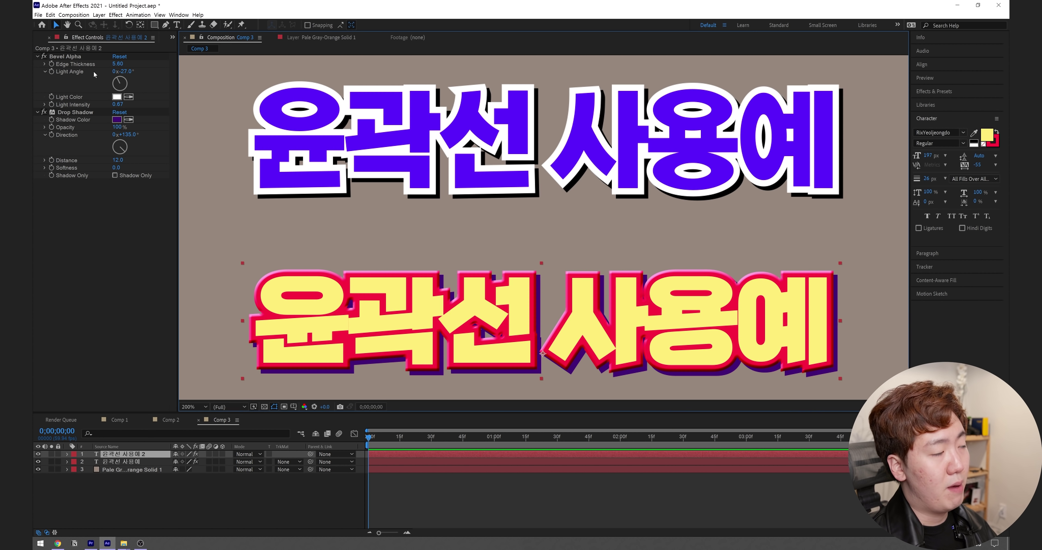